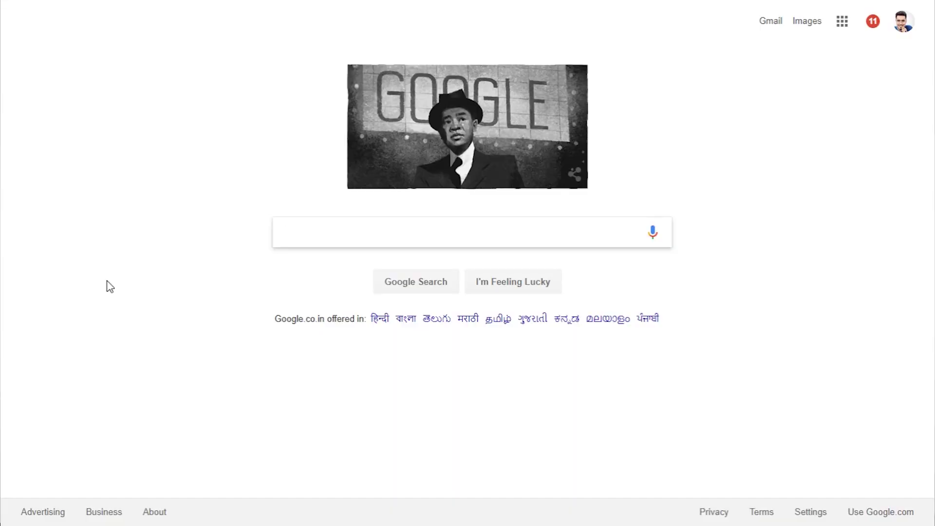
# Step: Find the Facebook Help Center with a web search for "facebook help" and search it for "photos quality"
pyautogui.write('facebook help')
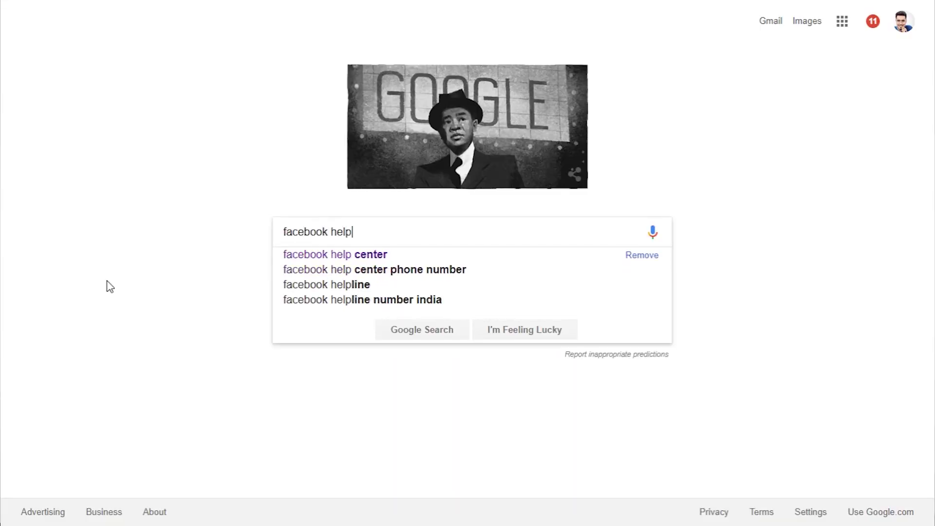
pyautogui.press('Return')
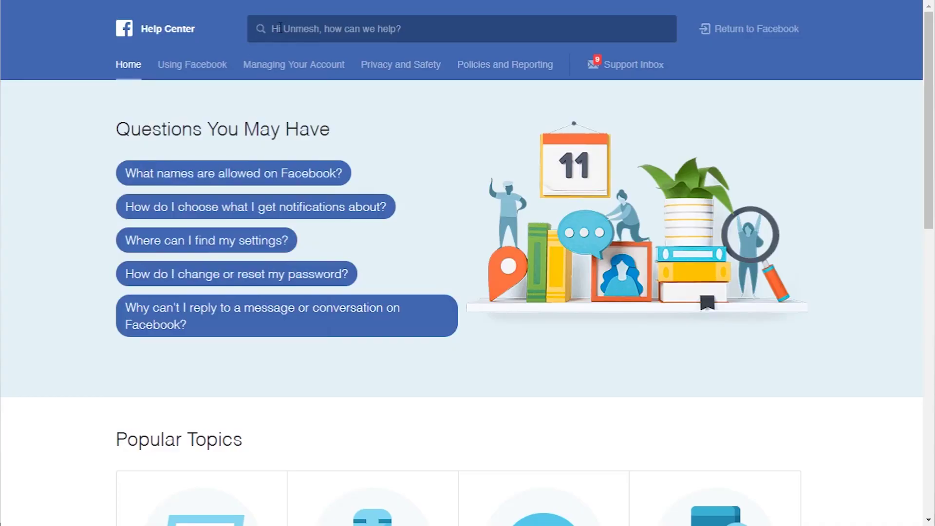
pyautogui.write('pho')
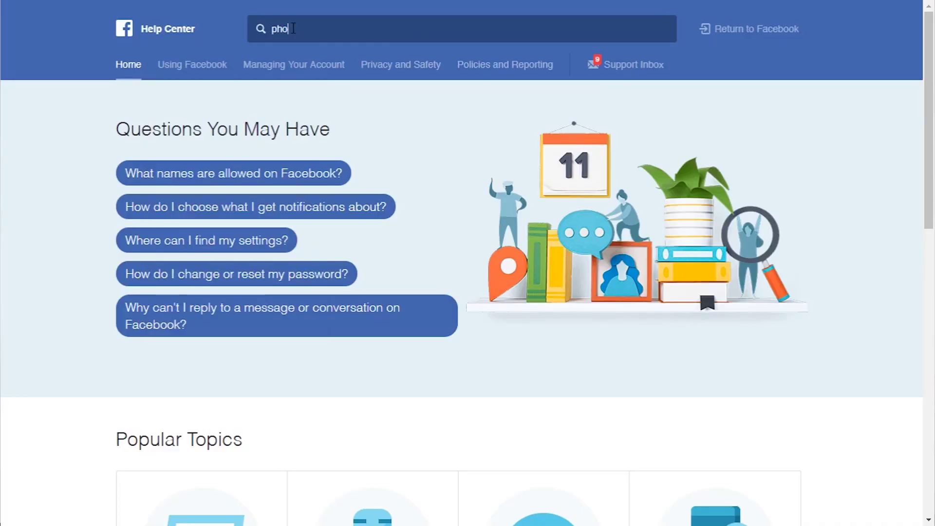
pyautogui.write('tos ')
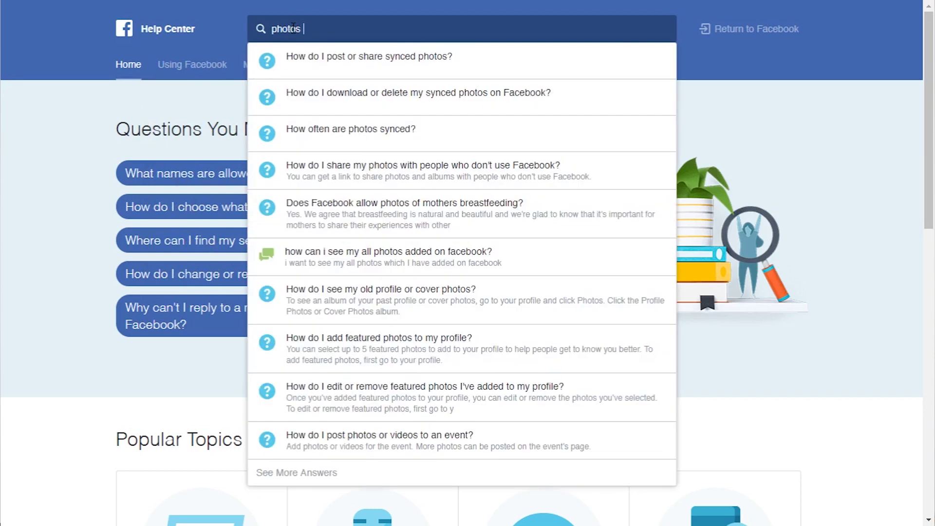
pyautogui.write('quA')
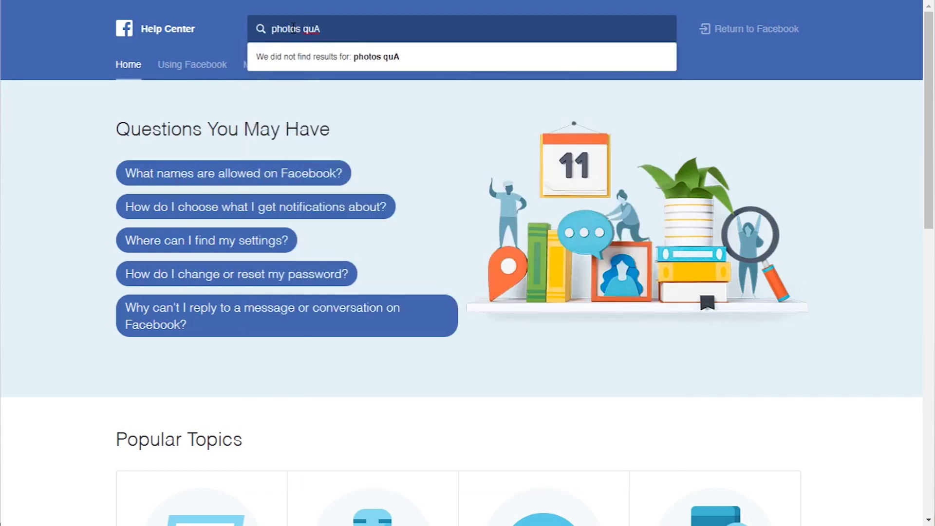
pyautogui.write('u')
pyautogui.press('BackSpace')
pyautogui.press('BackSpace')
pyautogui.write('ality')
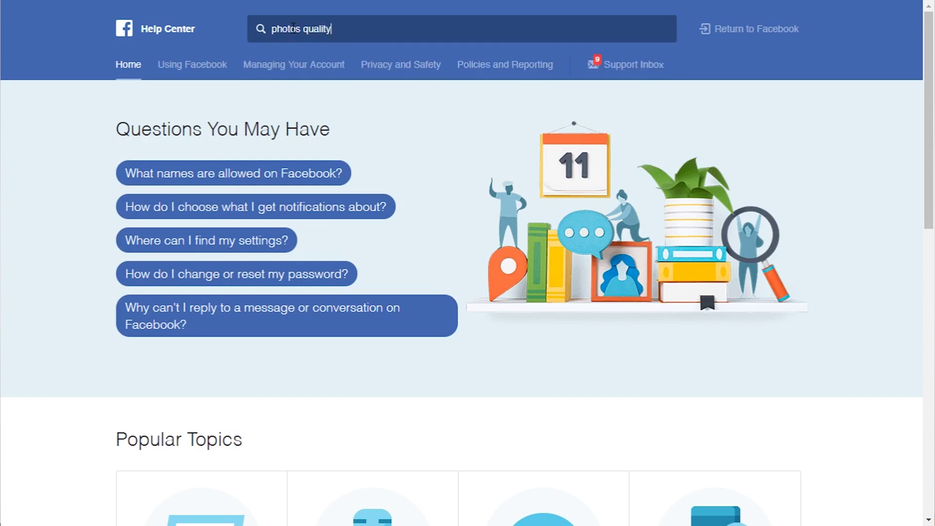
pyautogui.press('Return')
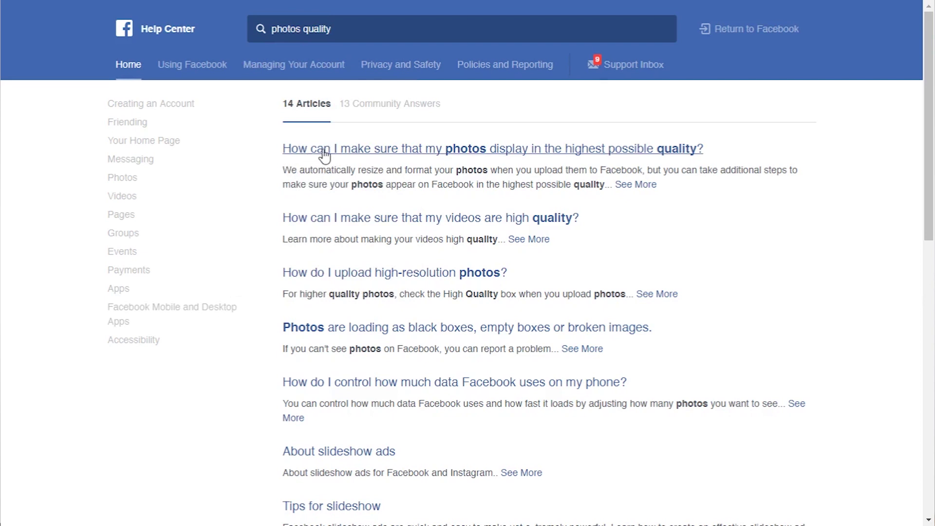
# Step: Open the article on displaying photos in the highest possible quality and highlight the supported widths for regular photos
pyautogui.click(531, 153)
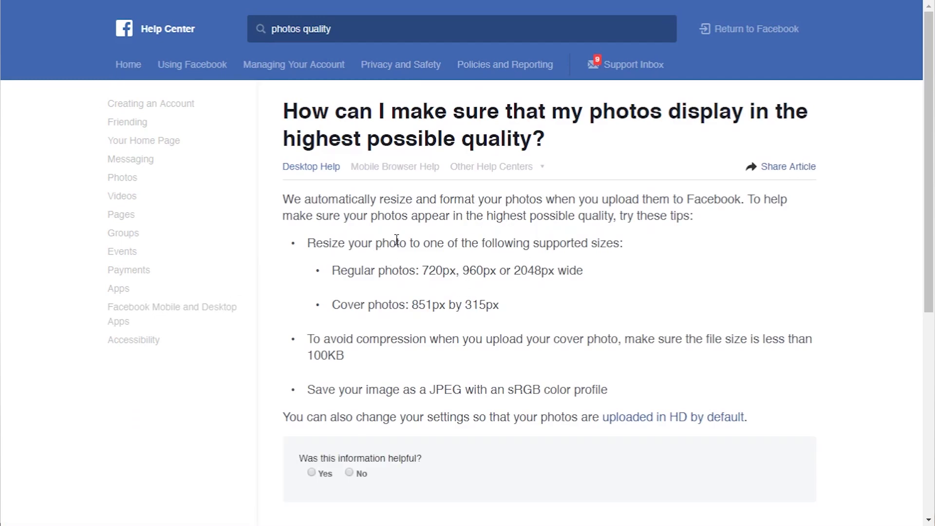
pyautogui.moveTo(458, 242); pyautogui.dragTo(622, 246)
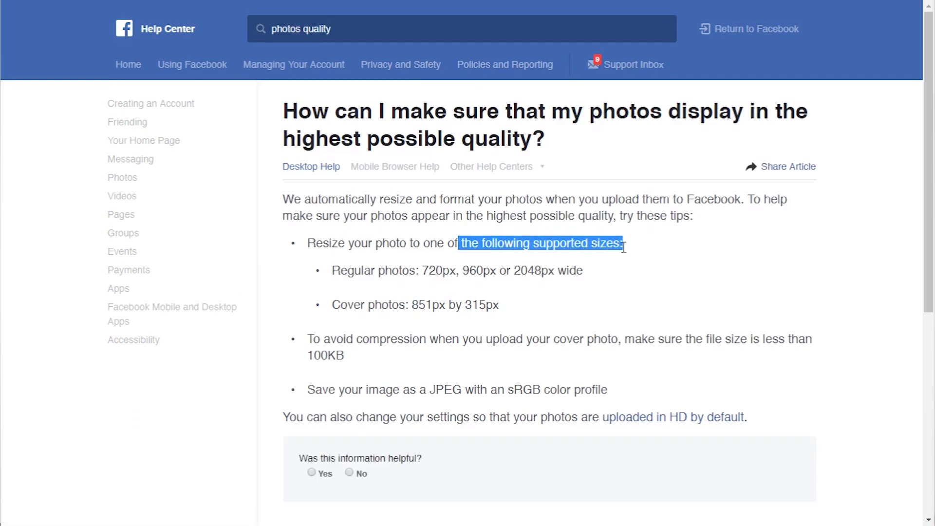
pyautogui.click(623, 246)
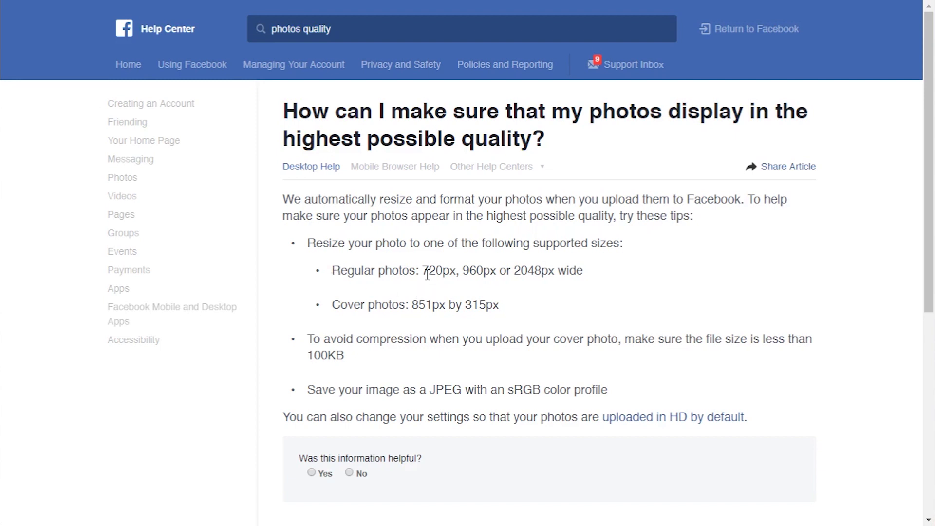
pyautogui.moveTo(423, 270); pyautogui.dragTo(580, 271)
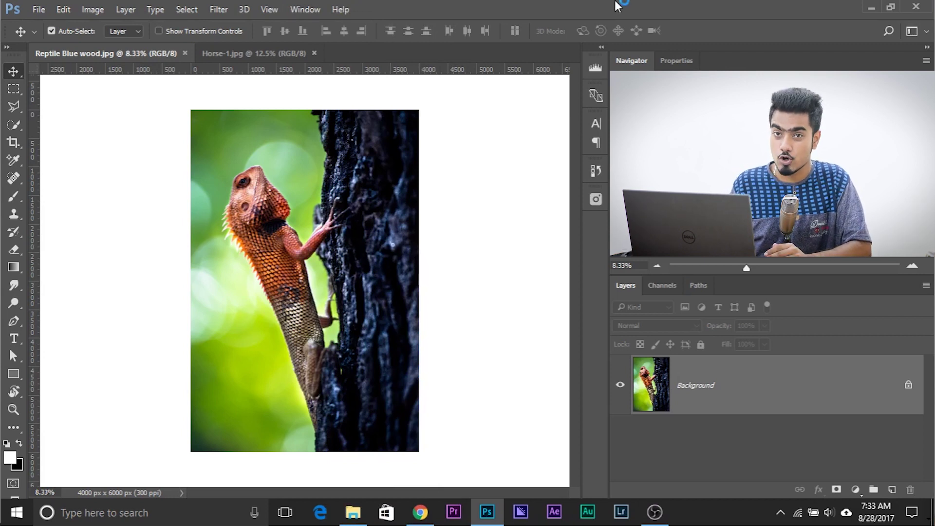
# Step: Switch to Photoshop and create a new action set named Facebook
pyautogui.click(305, 9)
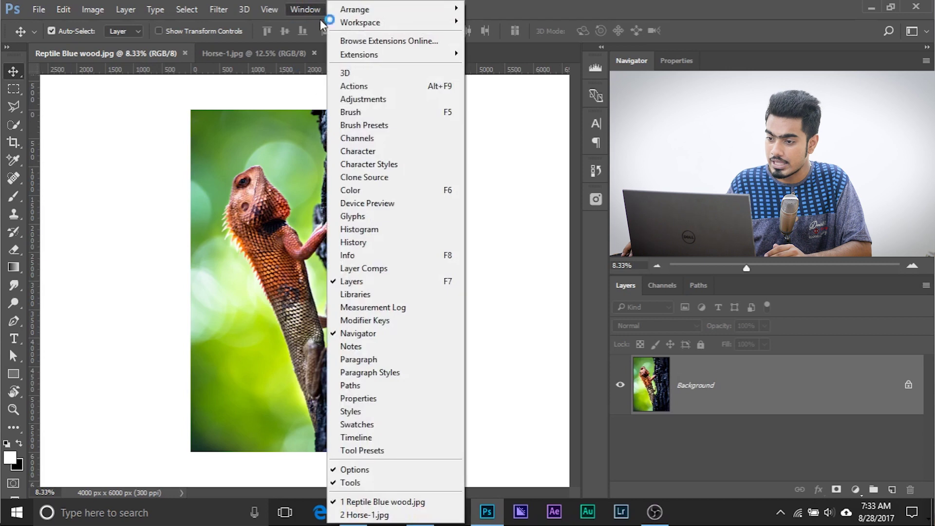
pyautogui.click(425, 85)
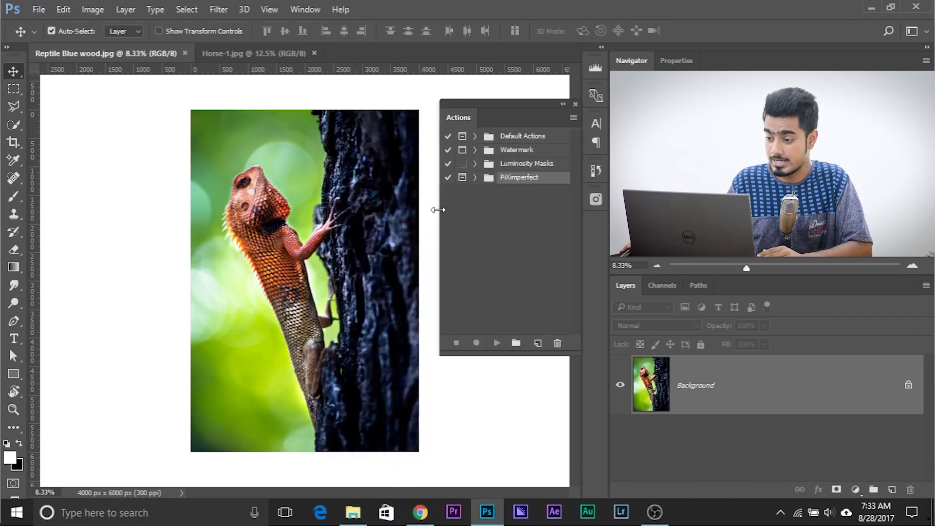
pyautogui.click(516, 343)
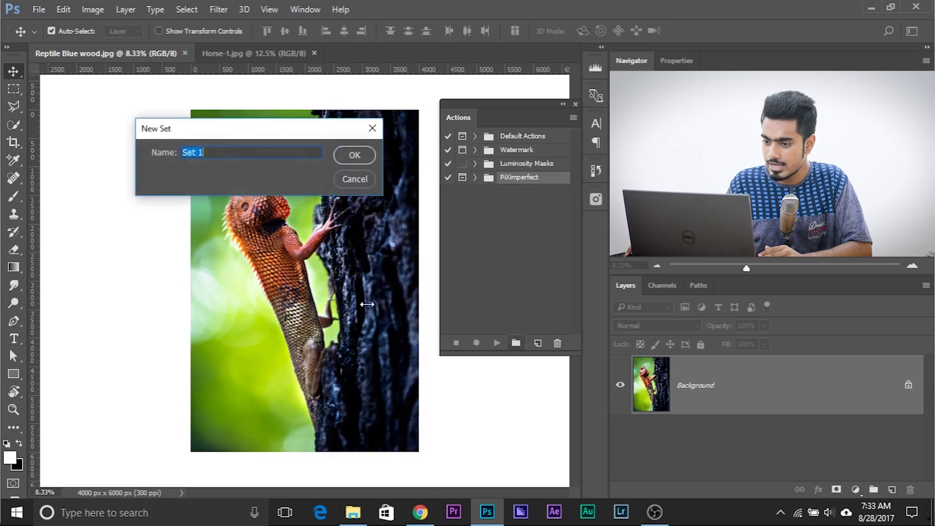
pyautogui.write('Facebook')
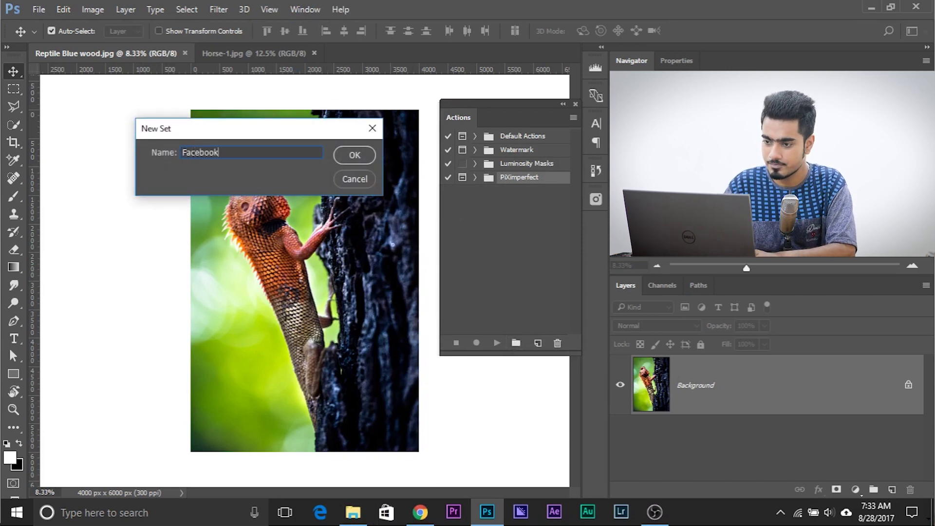
pyautogui.press('Return')
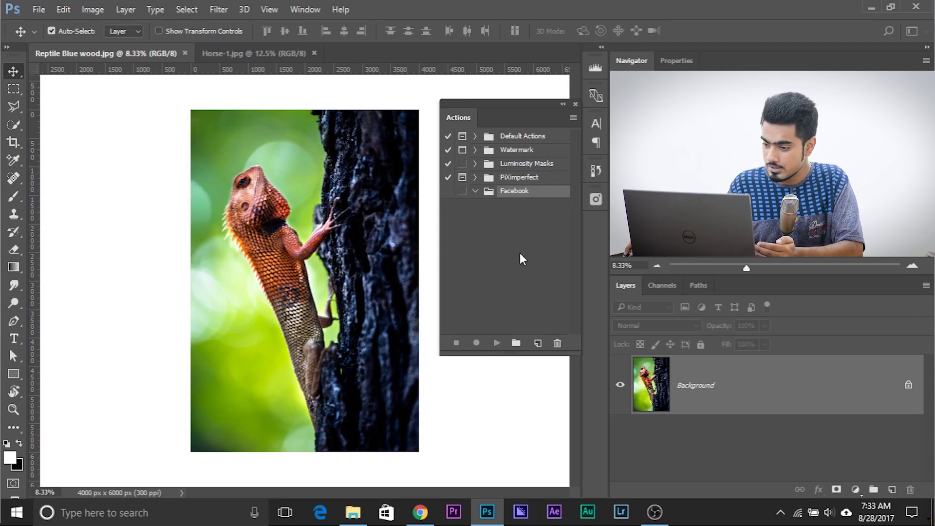
# Step: Create an action named Resize_2048 in the Facebook set with the colour Red and start recording it
pyautogui.click(538, 343)
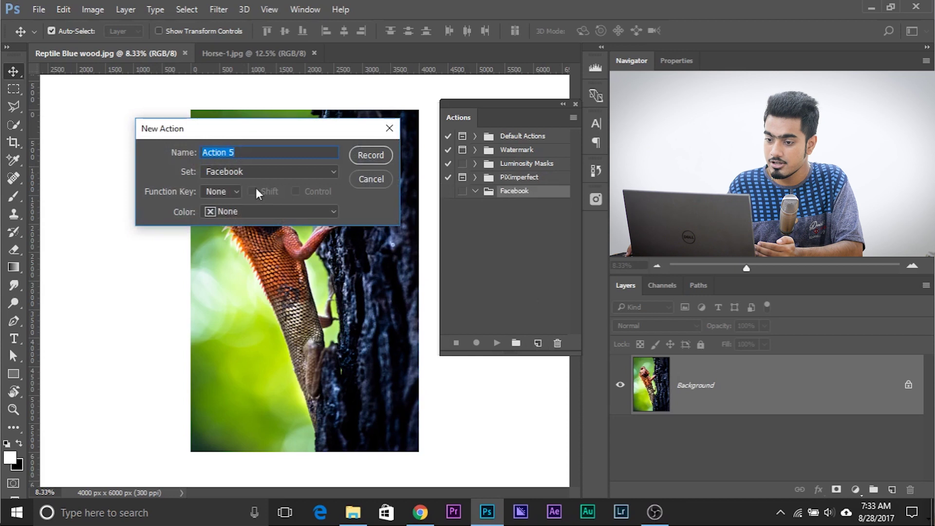
pyautogui.click(269, 173)
pyautogui.click(257, 222)
pyautogui.click(263, 154)
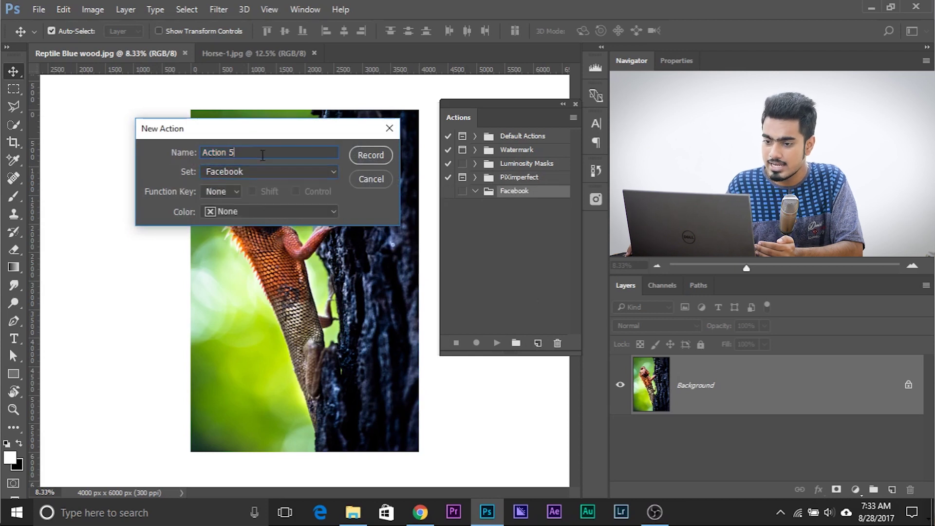
pyautogui.hotkey('ctrl', 'a')
pyautogui.write('R')
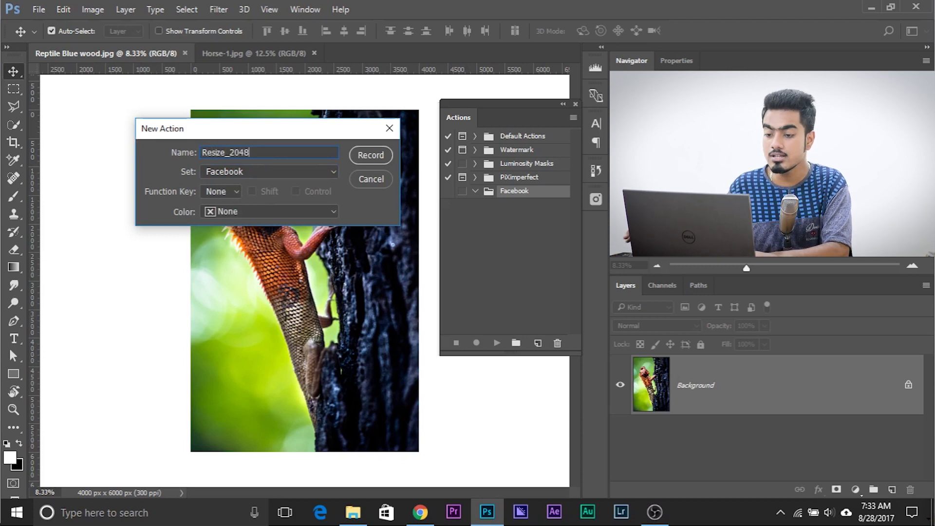
pyautogui.click(218, 211)
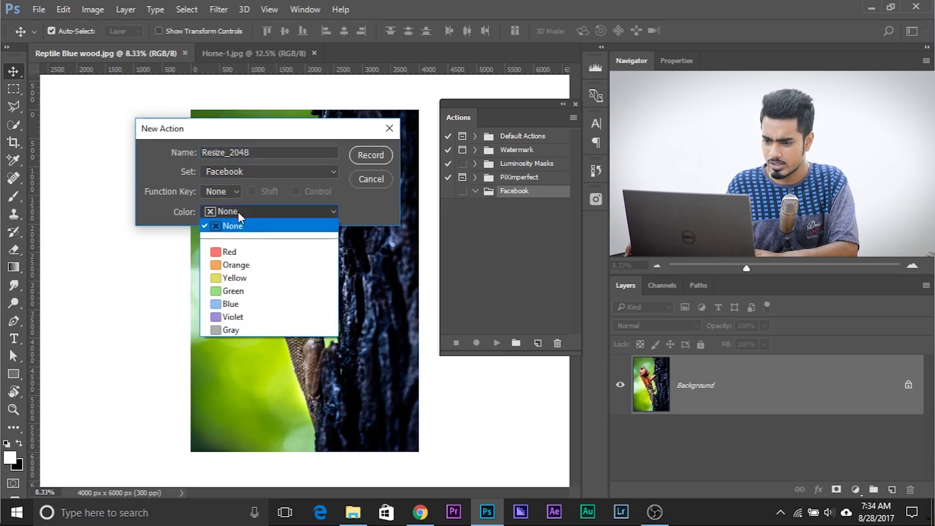
pyautogui.click(237, 258)
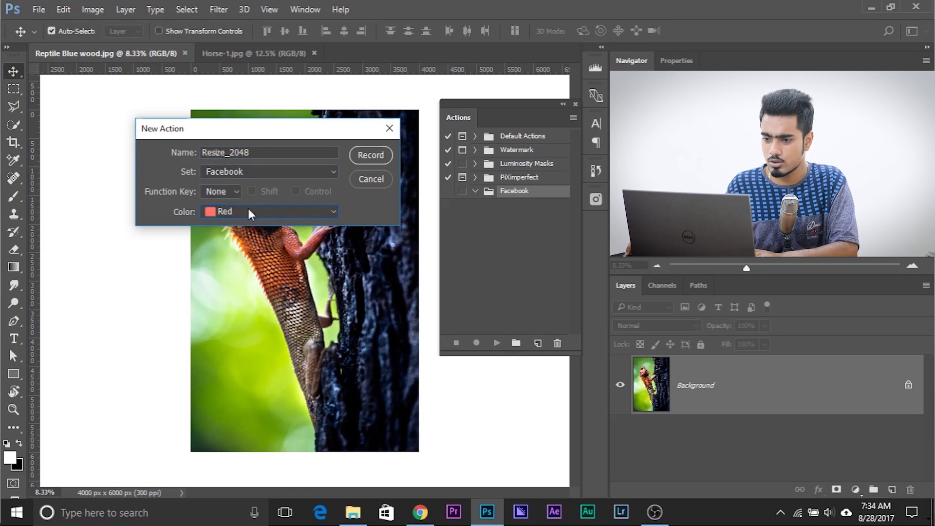
pyautogui.click(368, 156)
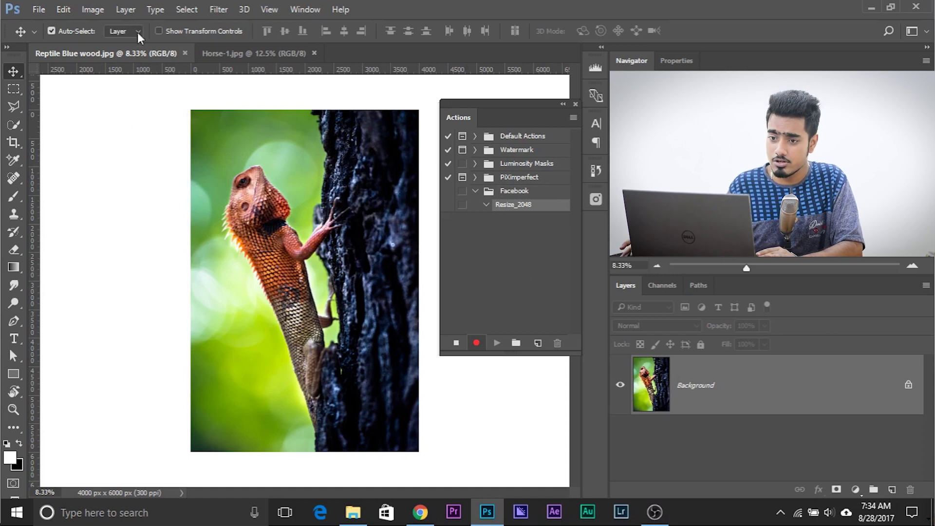
# Step: Resize the reptile image to a width of 2048 pixels with proportions linked and Automatic resampling, and stop recording the action
pyautogui.click(92, 9)
pyautogui.click(117, 108)
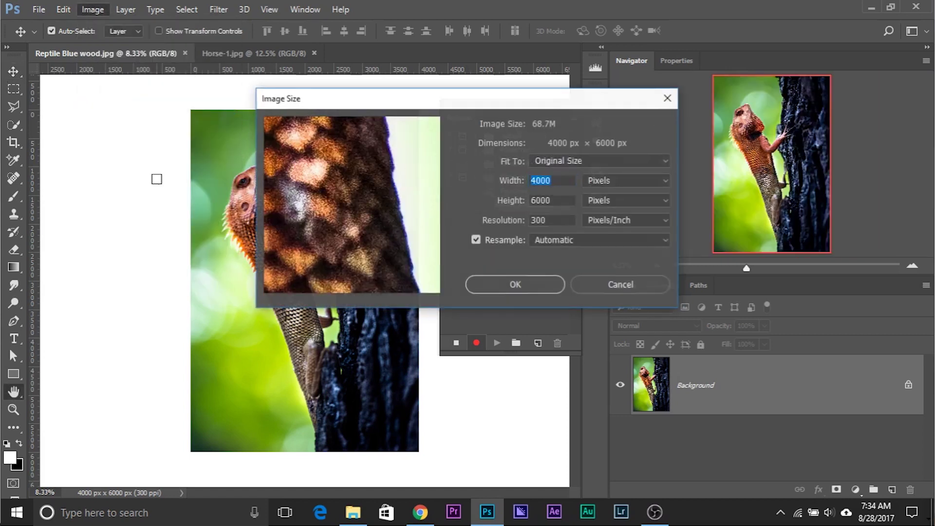
pyautogui.moveTo(476, 100); pyautogui.dragTo(350, 86)
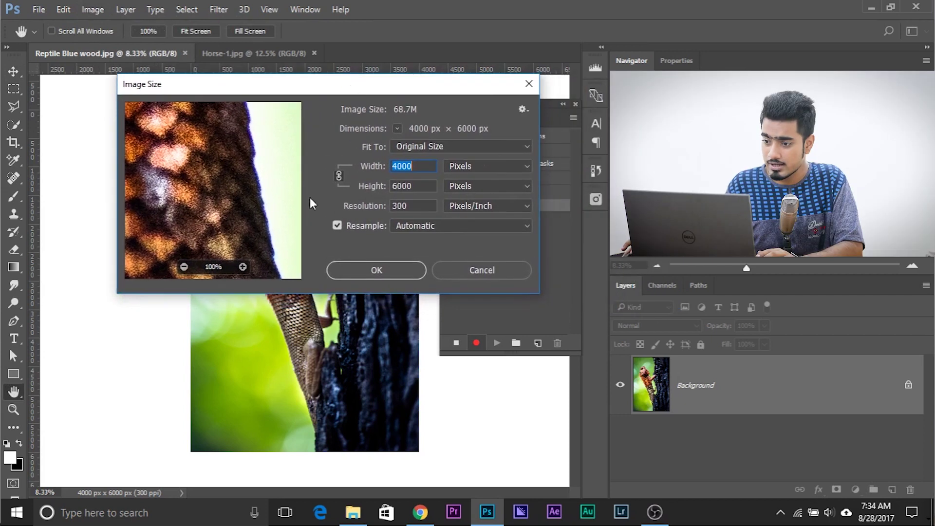
pyautogui.click(339, 179)
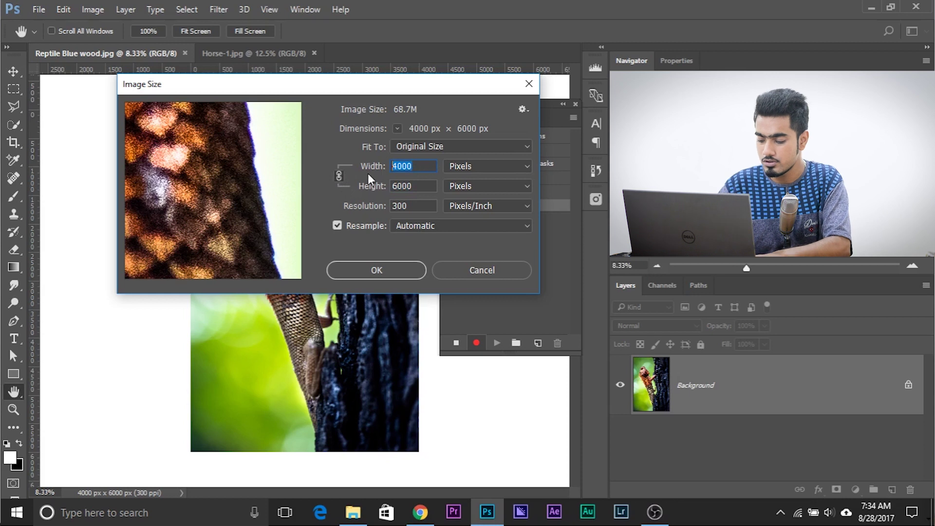
pyautogui.write('2048')
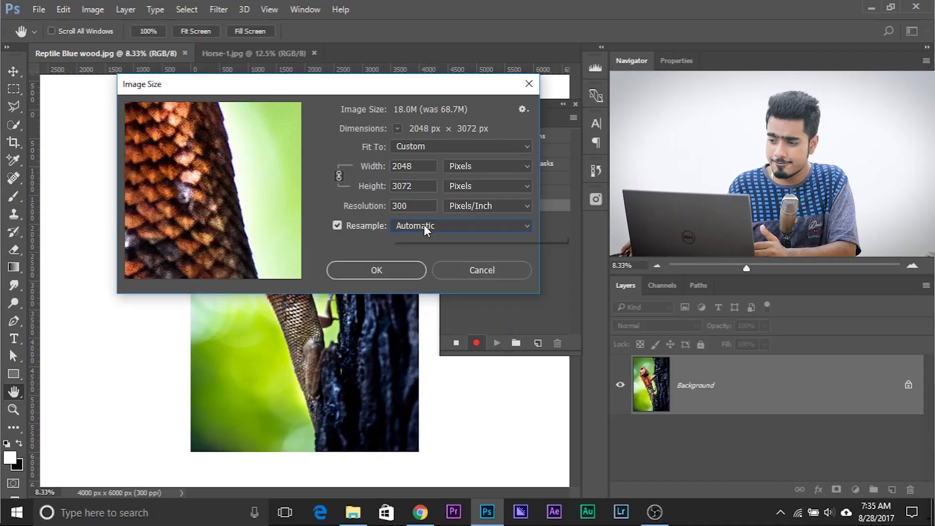
pyautogui.click(427, 226)
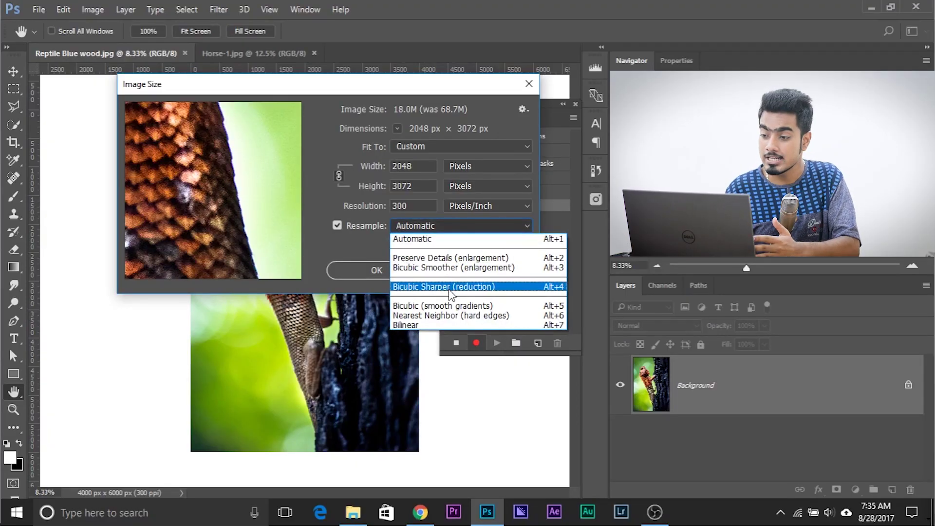
pyautogui.click(423, 239)
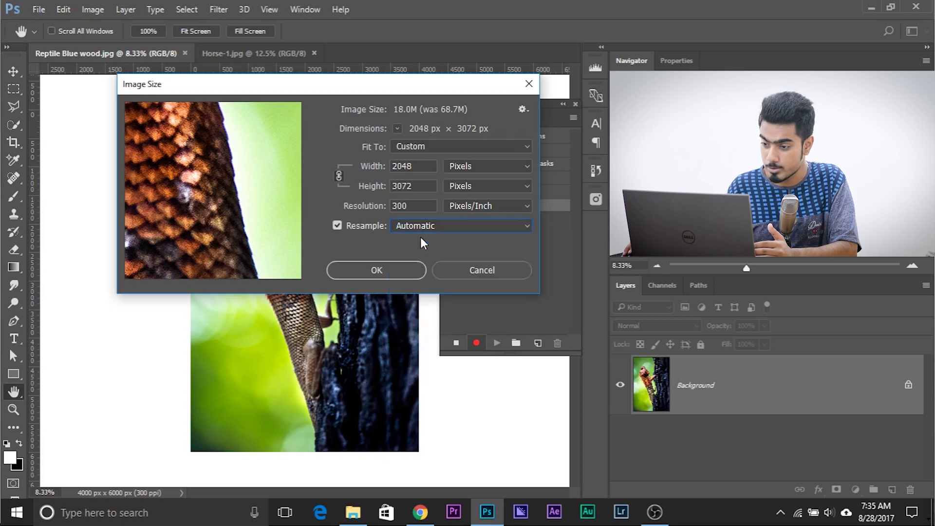
pyautogui.click(398, 270)
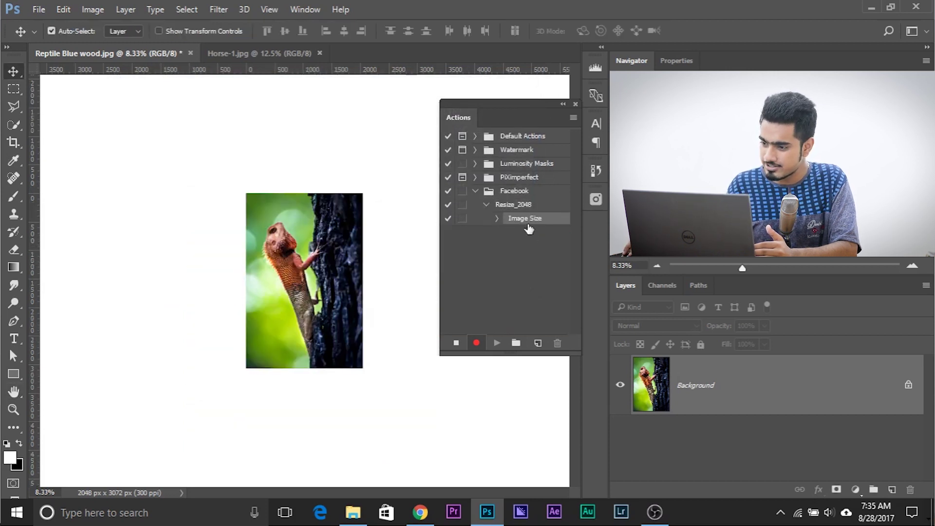
pyautogui.click(455, 345)
pyautogui.hotkey('ctrl', '+')
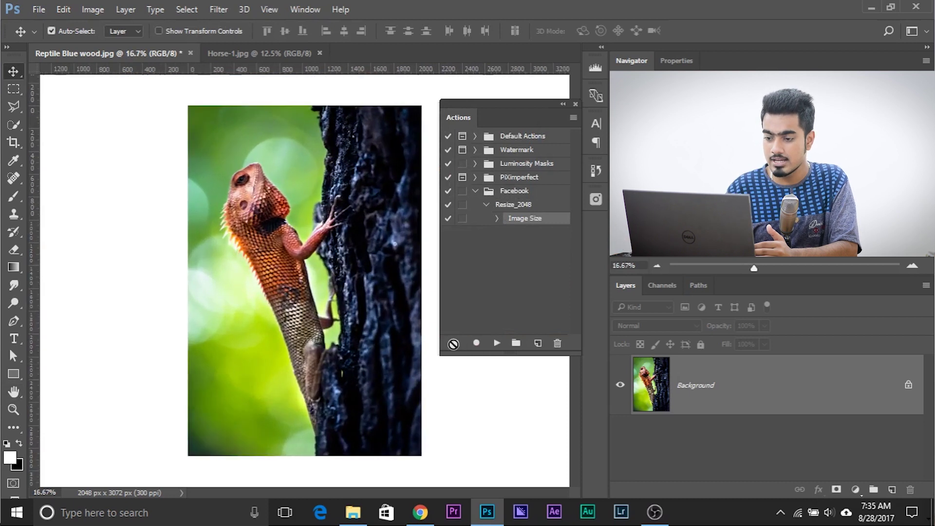
# Step: Play the Resize_2048 action on the Horse-1.jpg image
pyautogui.click(243, 55)
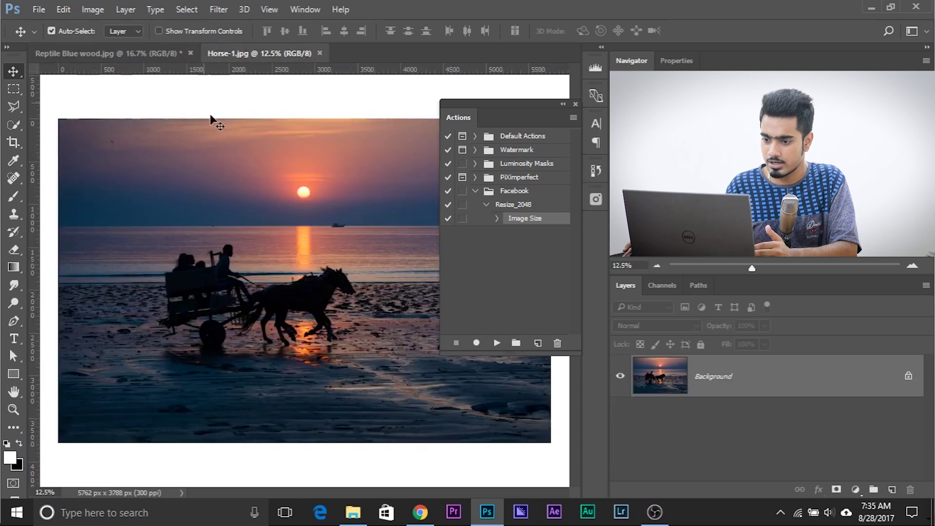
pyautogui.click(511, 205)
pyautogui.click(496, 343)
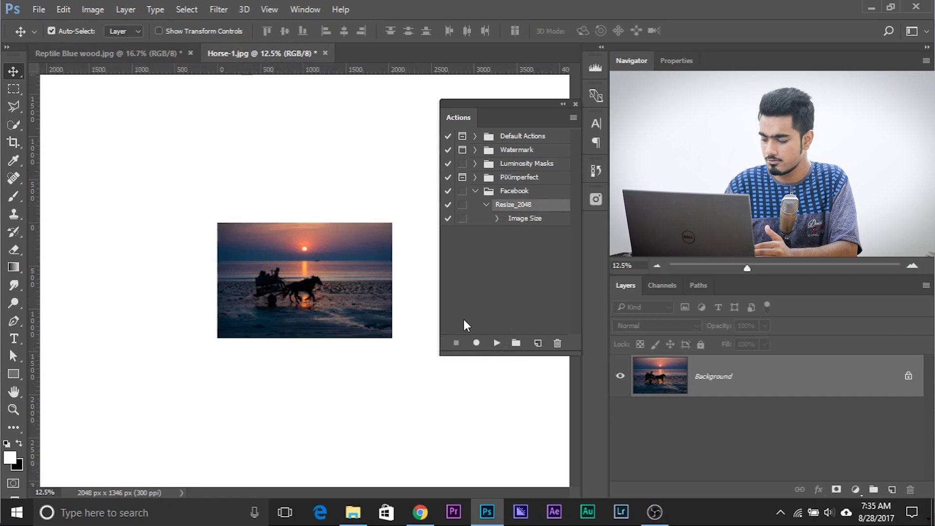
pyautogui.hotkey('ctrl', '+')
pyautogui.hotkey('ctrl', '+')
# Step: Check the horse image's pixel dimensions in Image Size and return to the reptile image
pyautogui.click(93, 9)
pyautogui.click(120, 115)
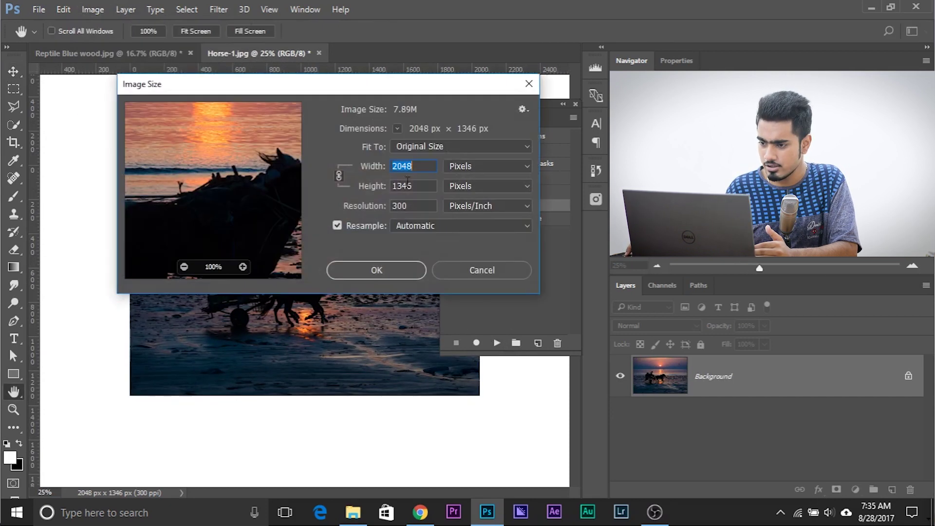
pyautogui.click(390, 270)
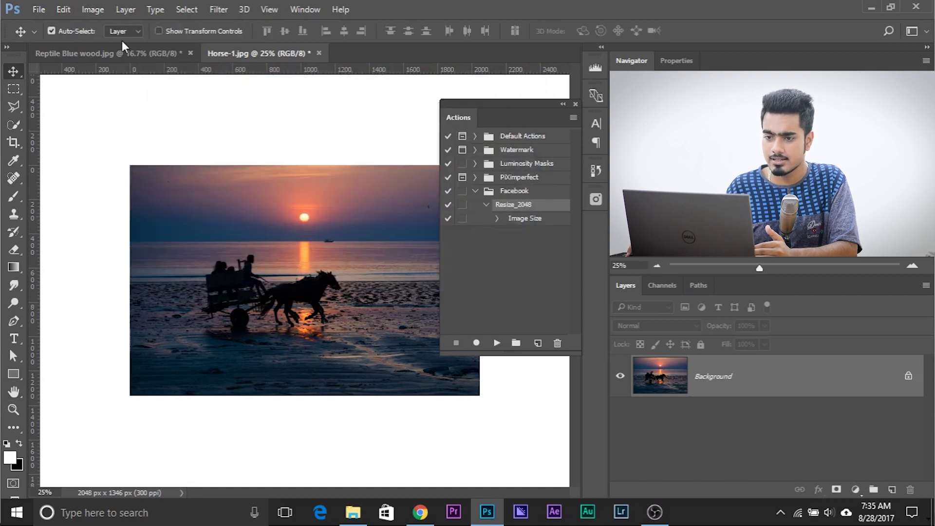
pyautogui.click(124, 54)
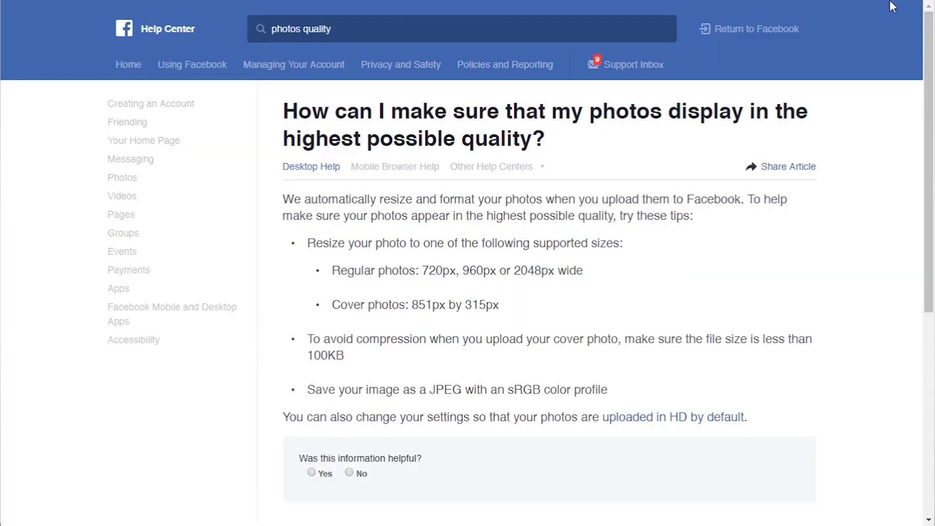
# Step: Minimize the full-screen browser and create a desktop folder named WATERMARK DO NOT TOUCH
pyautogui.press('F11')
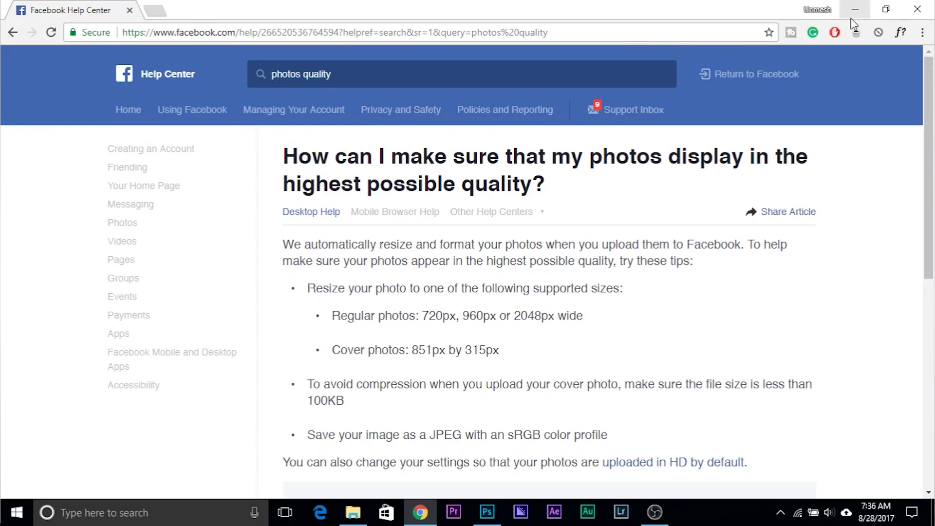
pyautogui.click(854, 9)
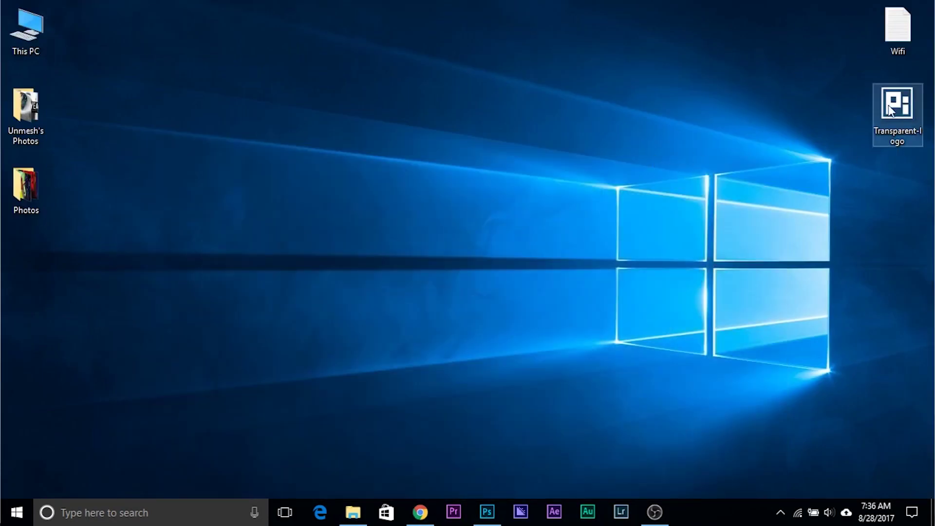
pyautogui.rightClick(227, 85)
pyautogui.moveTo(294, 227)
pyautogui.click(391, 232)
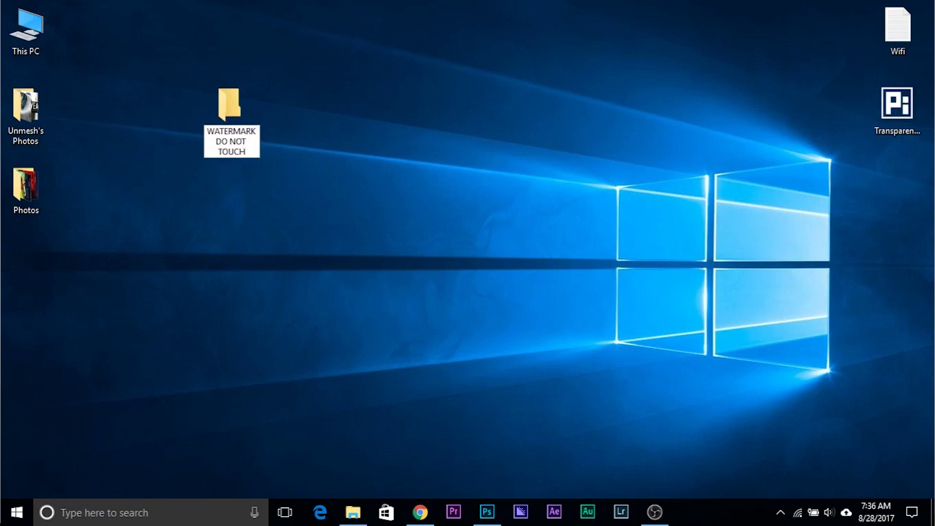
pyautogui.press('Return')
# Step: Move the Transparent-logo file into the WATERMARK DO NOT TOUCH folder and place that folder below Photos on the desktop
pyautogui.moveTo(908, 135); pyautogui.dragTo(237, 124)
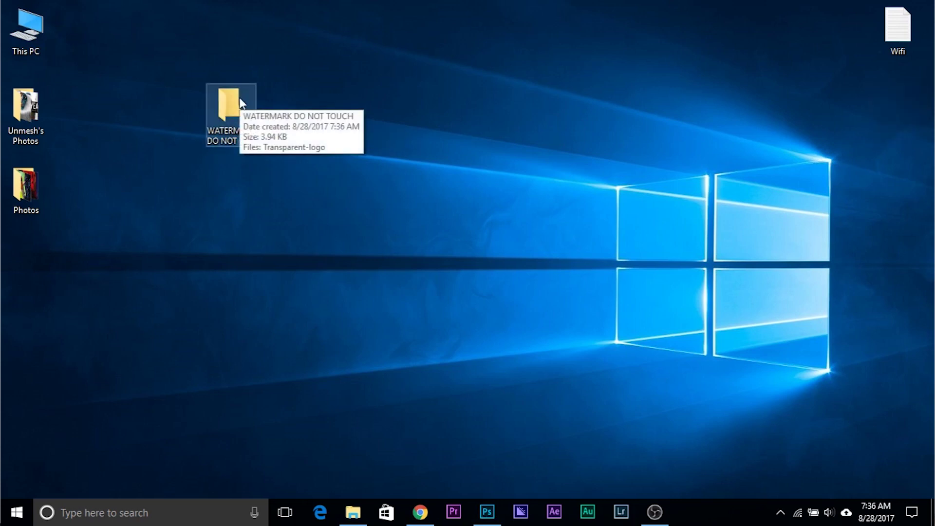
pyautogui.moveTo(240, 102); pyautogui.dragTo(23, 248)
pyautogui.moveTo(36, 325); pyautogui.dragTo(37, 243)
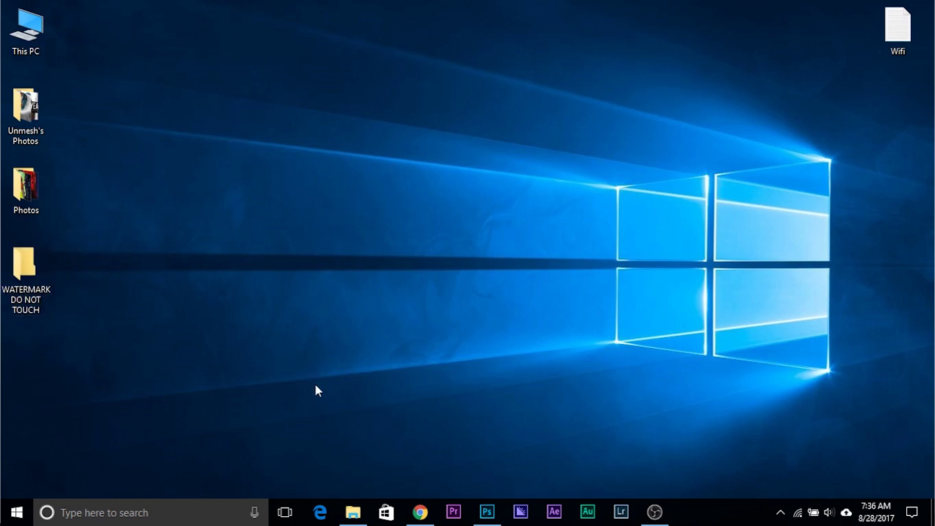
# Step: Switch to Photoshop, collapse Resize_2048, and create and start recording an action named Watermark in the Facebook set
pyautogui.click(486, 509)
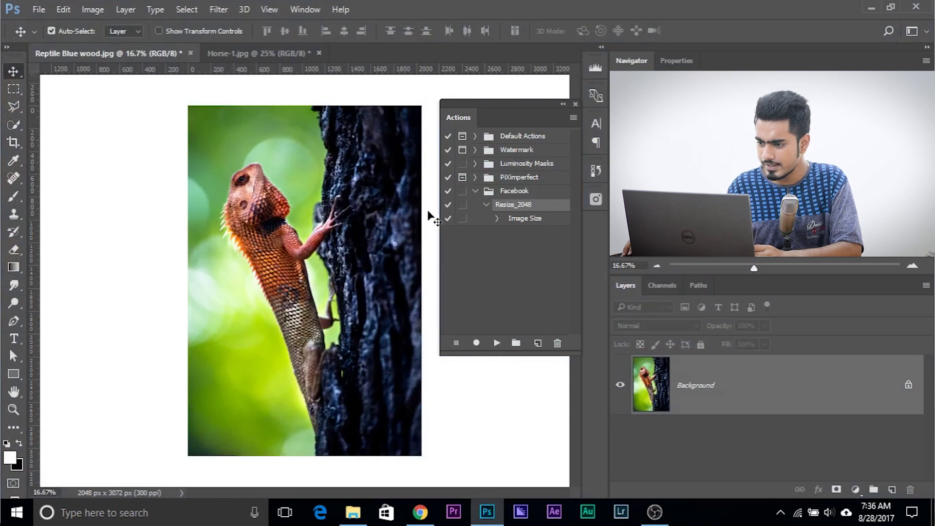
pyautogui.click(486, 205)
pyautogui.click(538, 343)
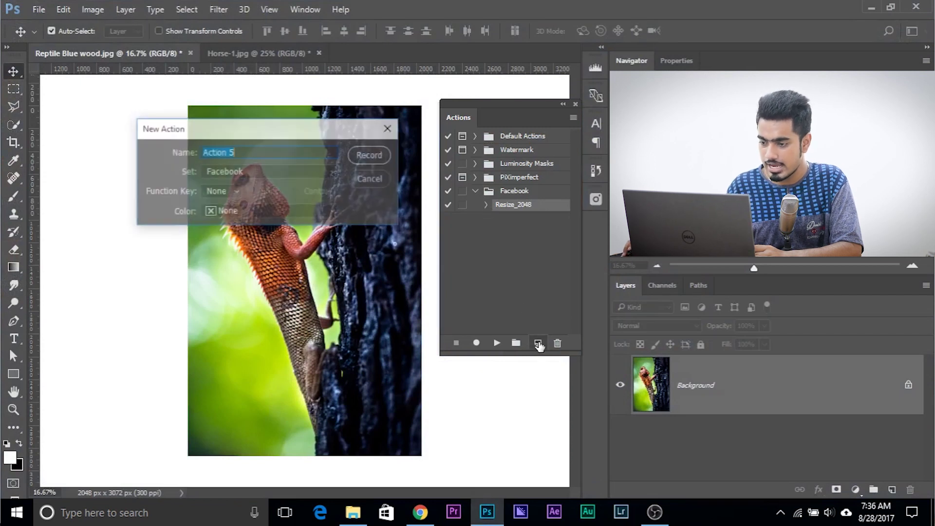
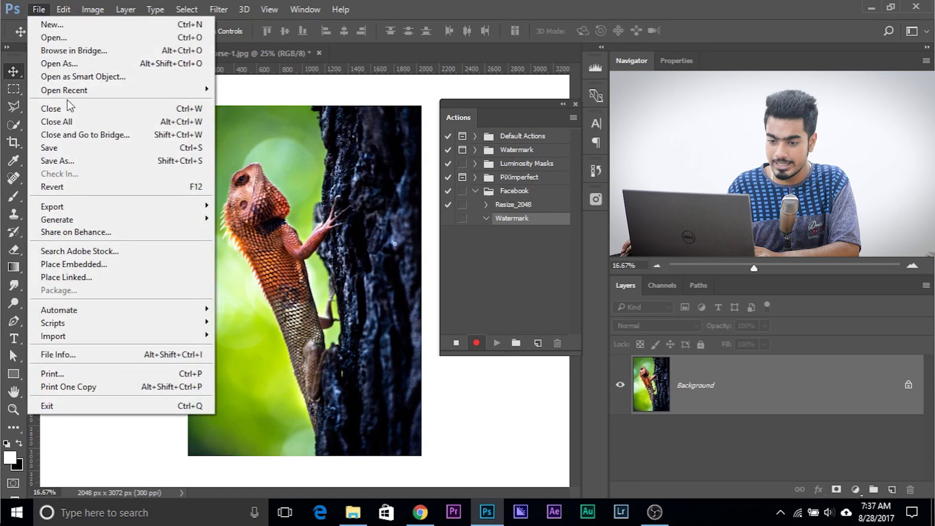
# Step: Place Transparent-logo embedded from the desktop's WATERMARK DO NOT TOUCH folder, scaled down about its centre to about 250 px wide
pyautogui.click(88, 264)
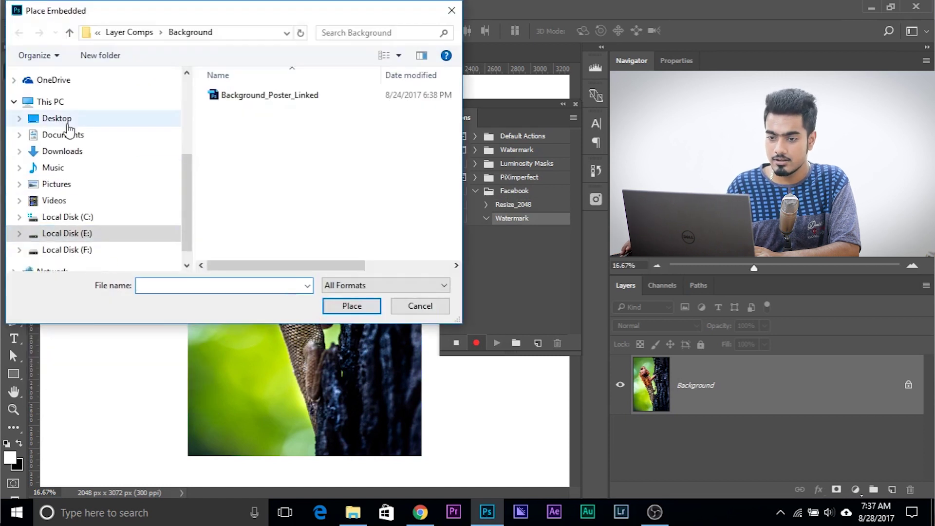
pyautogui.click(62, 119)
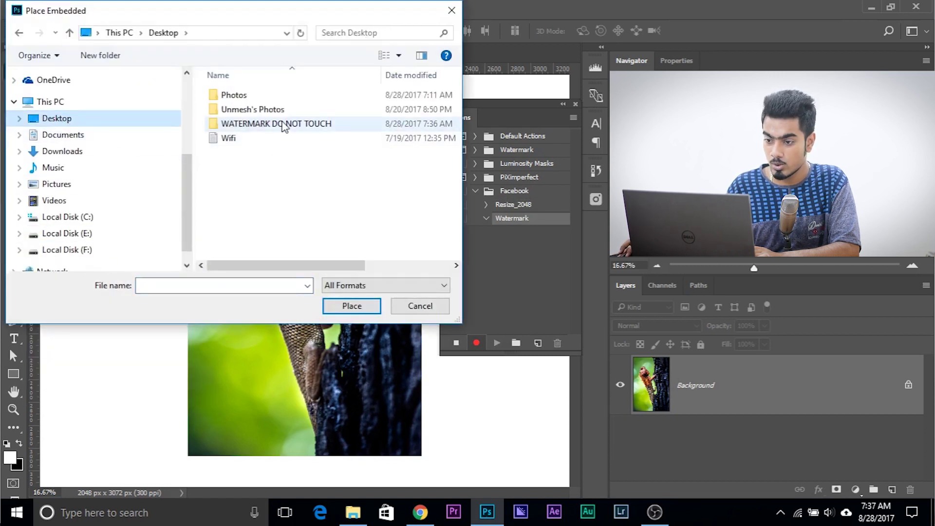
pyautogui.doubleClick(280, 123)
pyautogui.click(237, 116)
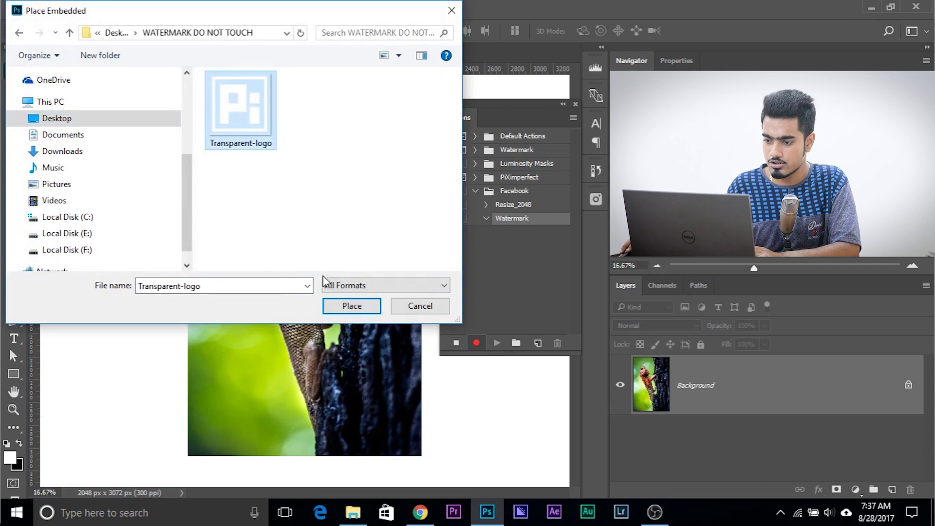
pyautogui.click(351, 307)
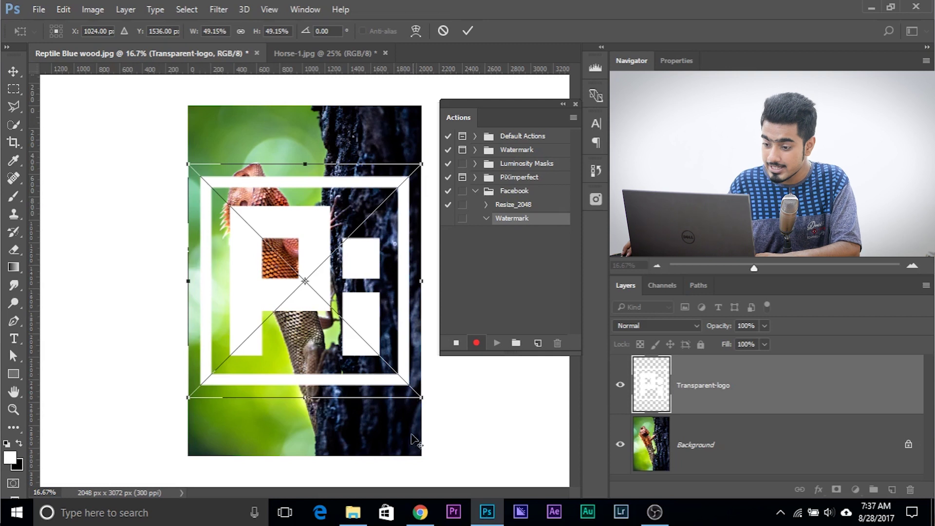
pyautogui.moveTo(425, 402); pyautogui.dragTo(326, 298)
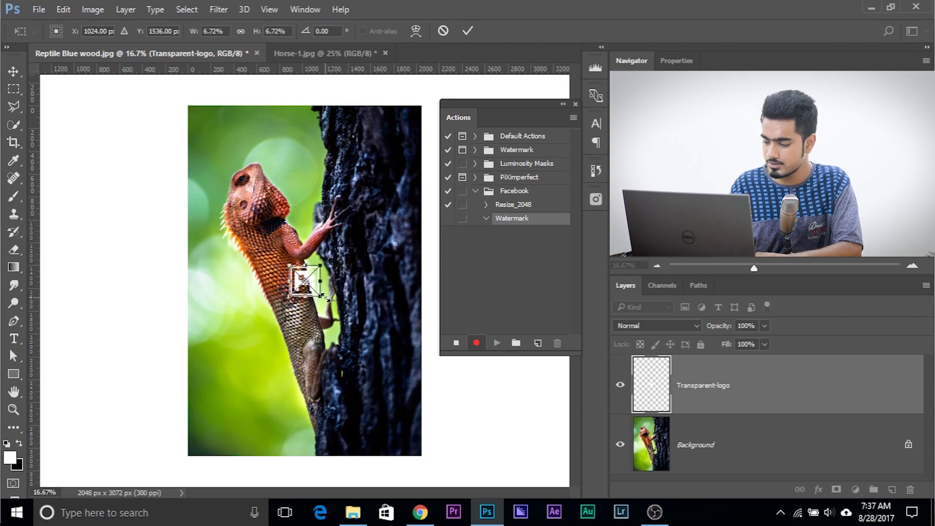
pyautogui.press('Return')
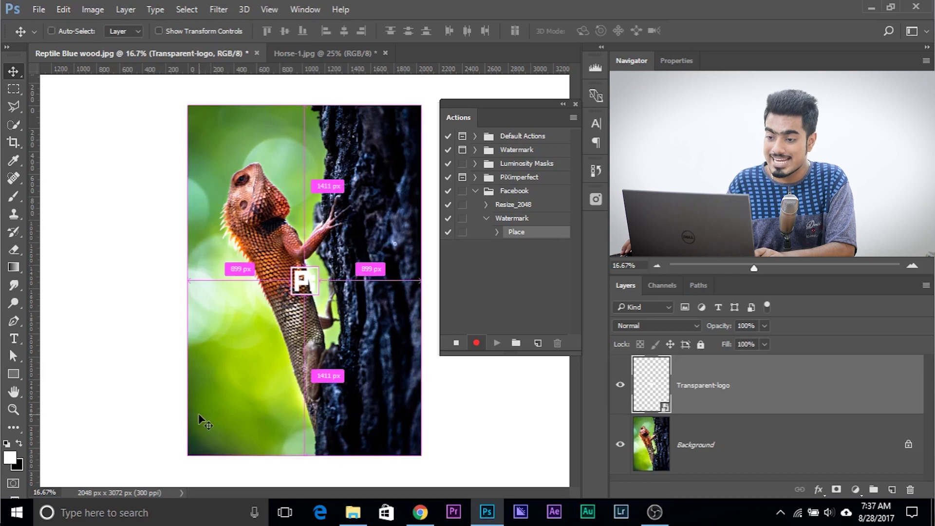
# Step: Select the whole canvas, align the logo layer to its bottom and left edges, and deselect
pyautogui.hotkey('ctrl', 'a')
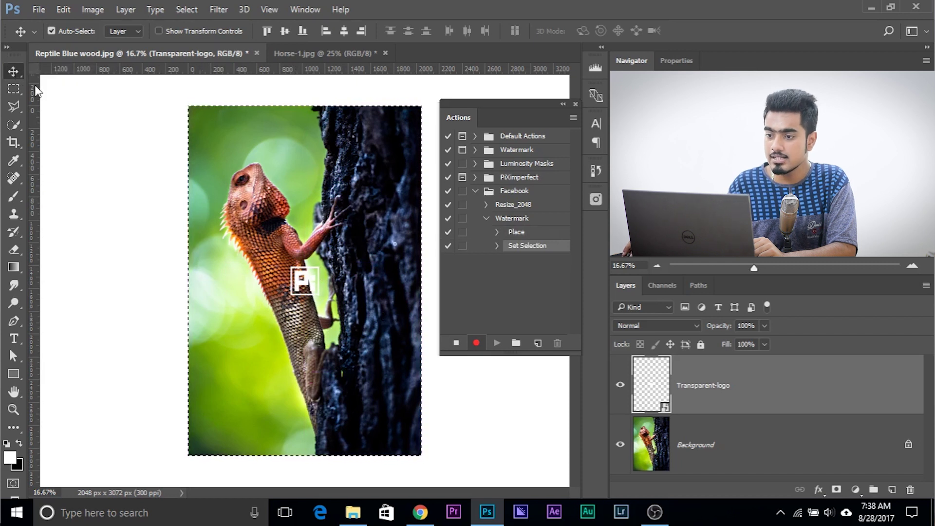
pyautogui.click(304, 31)
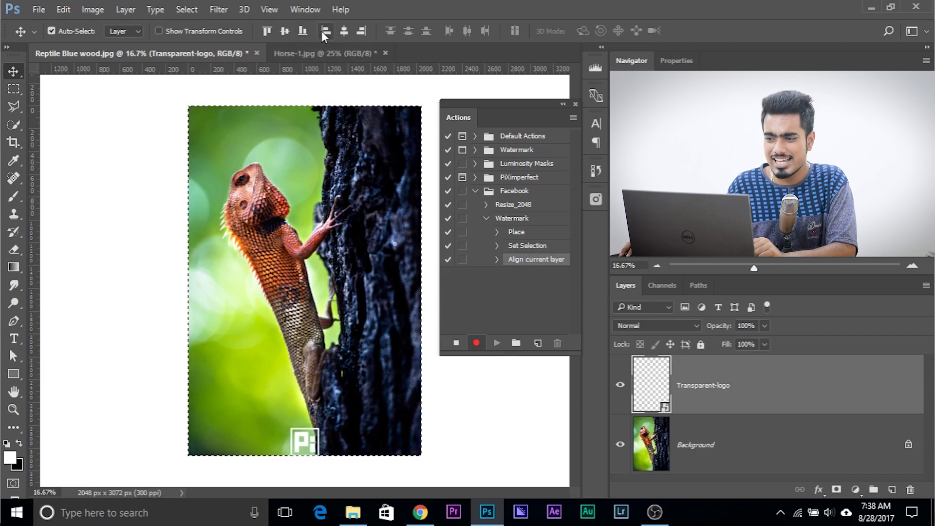
pyautogui.click(325, 31)
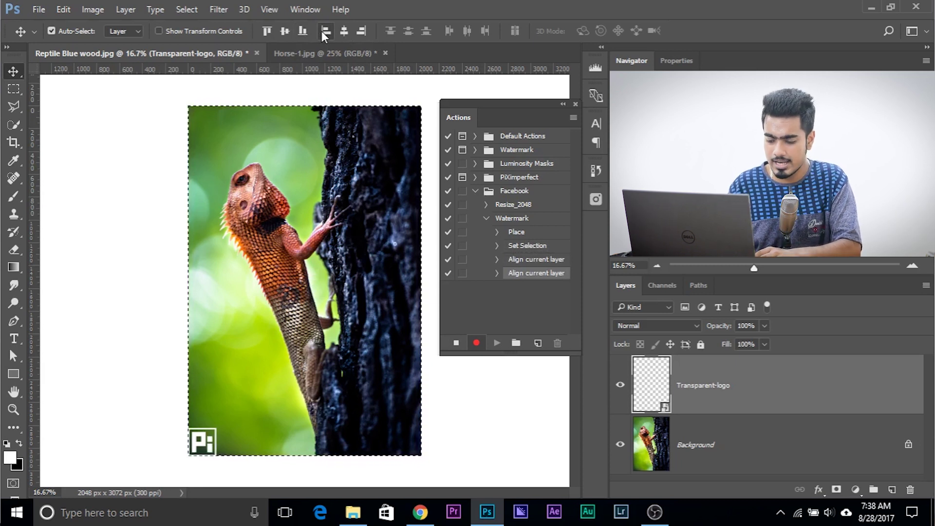
pyautogui.hotkey('ctrl', 'd')
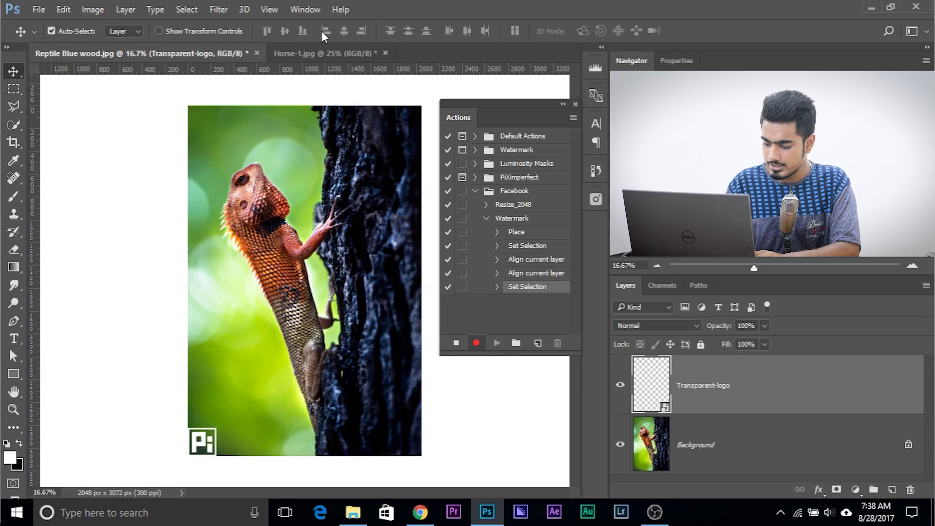
# Step: Nudge the logo up and right to leave equal margins of about 60 px from the image's bottom and left edges
pyautogui.hotkey('shift', 'Up')
pyautogui.hotkey('shift', 'Up')
pyautogui.hotkey('shift', 'Up')
pyautogui.hotkey('shift', 'Up')
pyautogui.hotkey('shift', 'Up')
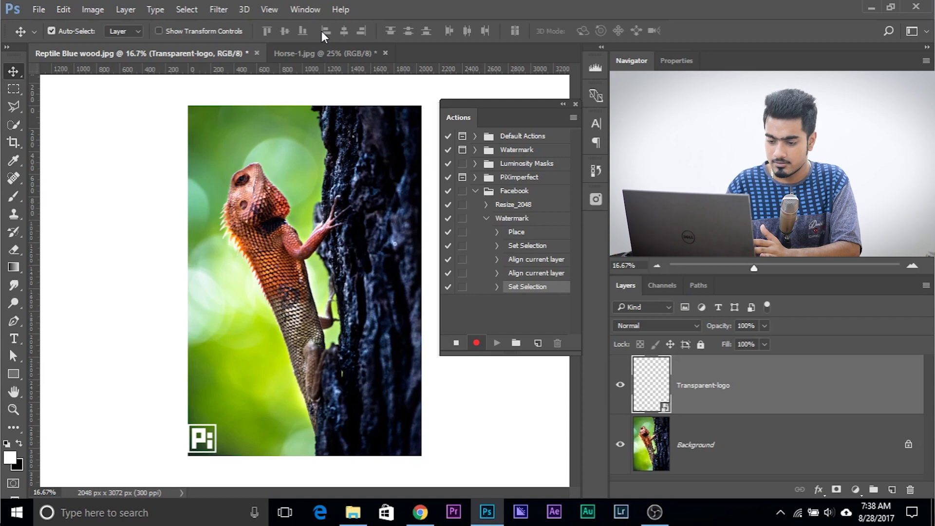
pyautogui.hotkey('shift', 'Up')
pyautogui.hotkey('shift', 'Up')
pyautogui.hotkey('shift', 'Up')
pyautogui.hotkey('shift', 'Up')
pyautogui.hotkey('shift', 'Up')
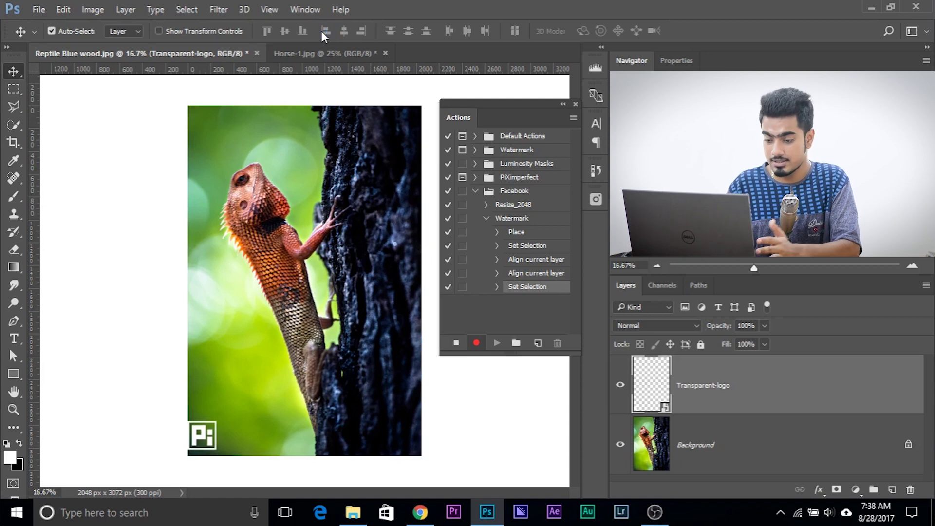
pyautogui.hotkey('shift', 'Right')
pyautogui.hotkey('shift', 'Right')
pyautogui.hotkey('shift', 'Right')
pyautogui.hotkey('shift', 'Right')
pyautogui.hotkey('shift', 'Right')
pyautogui.hotkey('shift', 'Right')
pyautogui.hotkey('shift', 'Right')
pyautogui.hotkey('shift', 'Right')
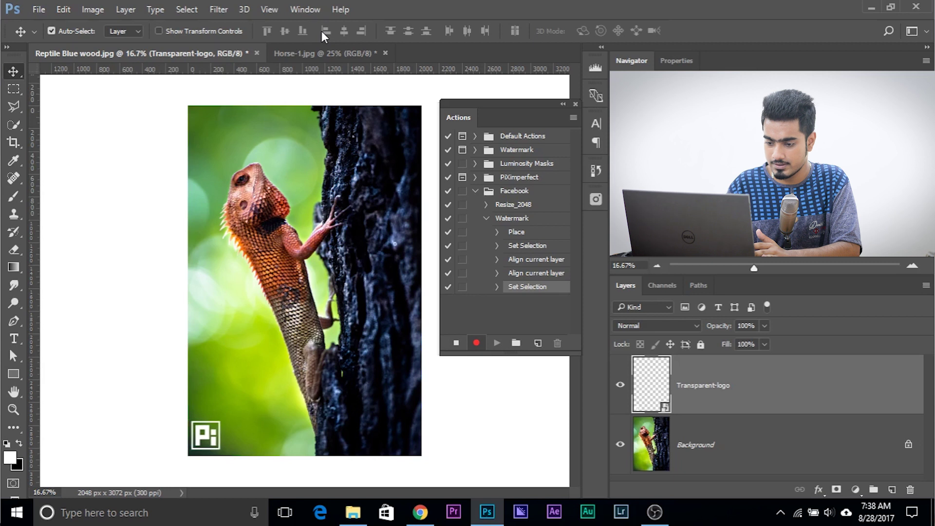
# Step: Check the logo's corner spacing up close and stop recording the Watermark action
pyautogui.hotkey('ctrl', '+')
pyautogui.hotkey('ctrl', '+')
pyautogui.hotkey('ctrl', '+')
pyautogui.hotkey('ctrl', '+')
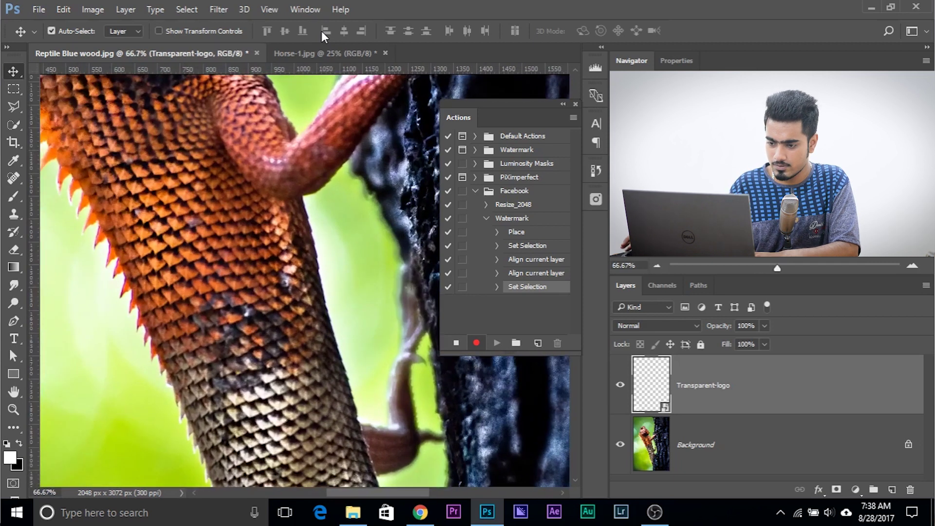
pyautogui.moveTo(233, 350); pyautogui.dragTo(340, 109)
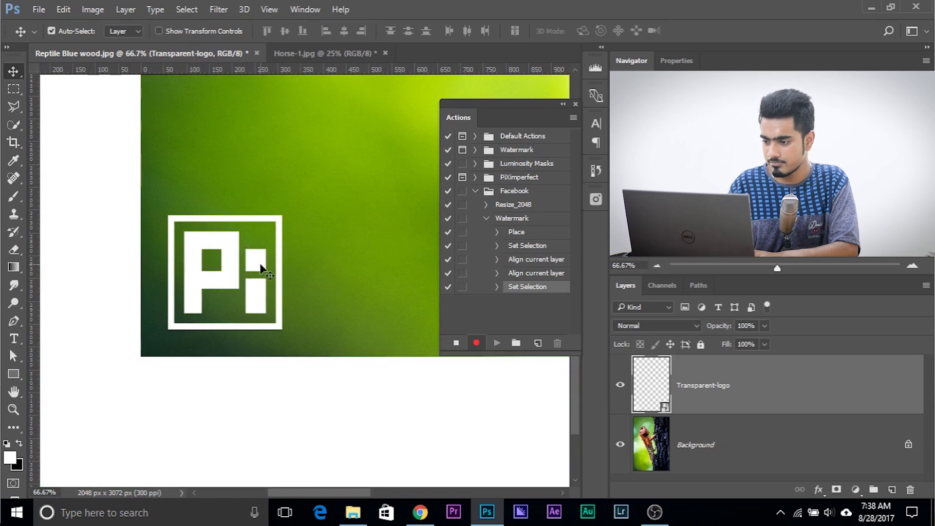
pyautogui.hotkey('ctrl', '-')
pyautogui.hotkey('ctrl', '-')
pyautogui.hotkey('ctrl', '-')
pyautogui.hotkey('ctrl', '-')
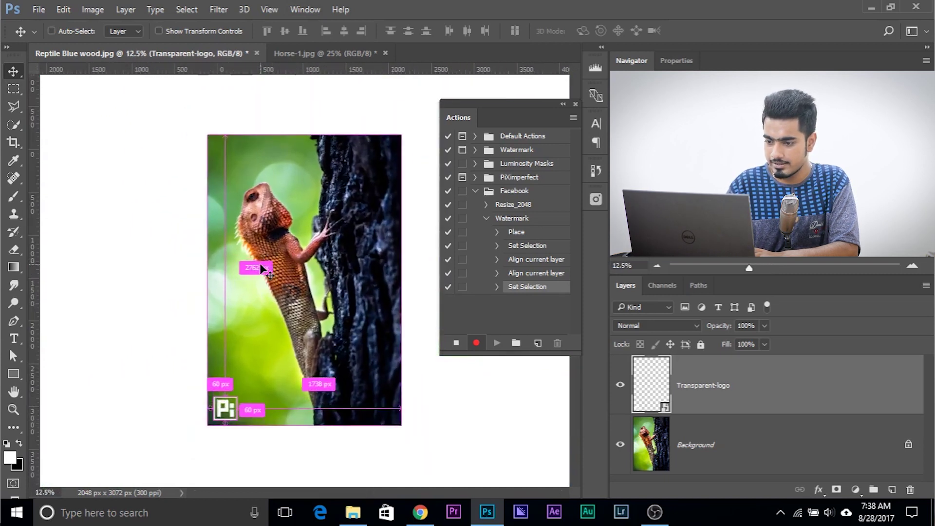
pyautogui.click(456, 344)
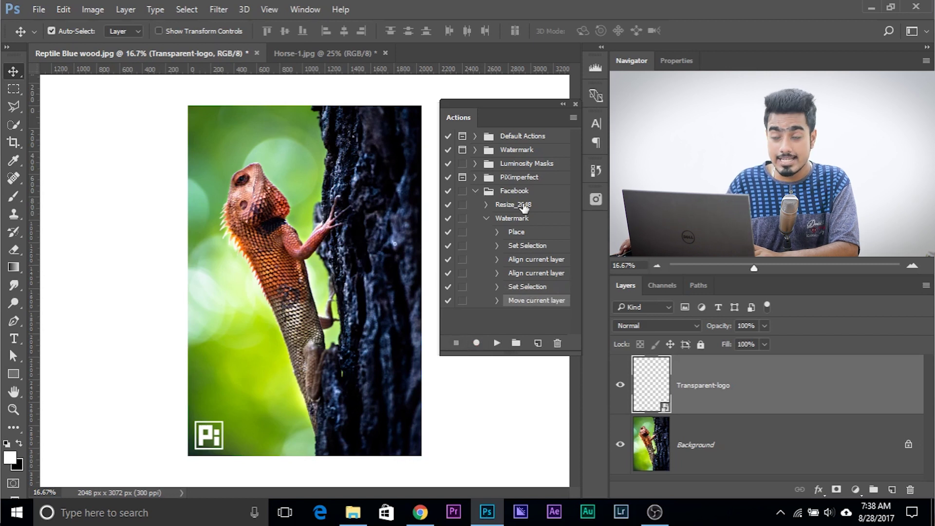
# Step: Delete the Transparent-logo layer from the reptile image and play the Watermark action on it
pyautogui.moveTo(868, 394); pyautogui.dragTo(910, 490)
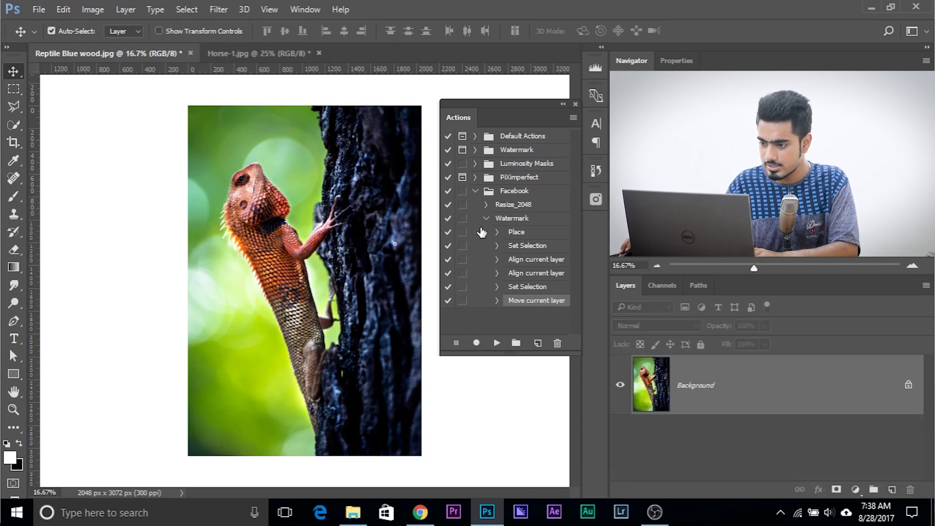
pyautogui.click(486, 218)
pyautogui.click(505, 220)
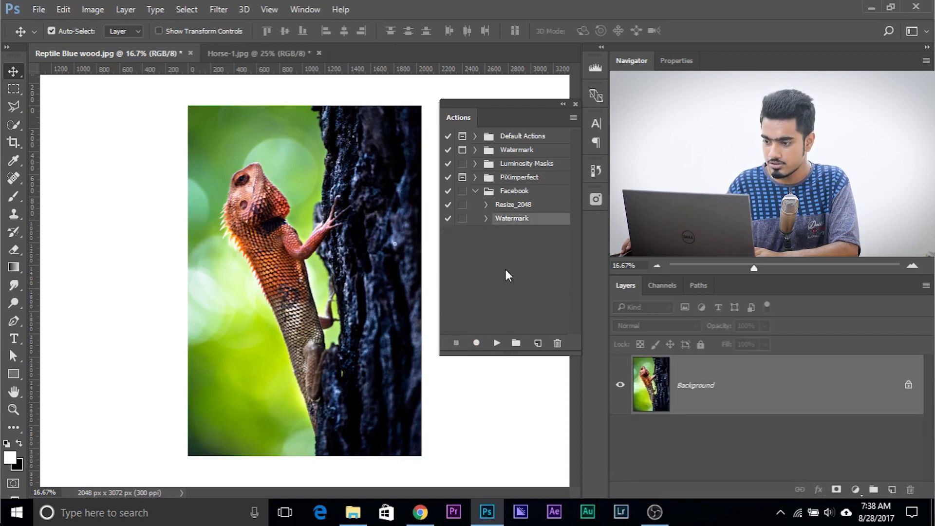
pyautogui.click(497, 343)
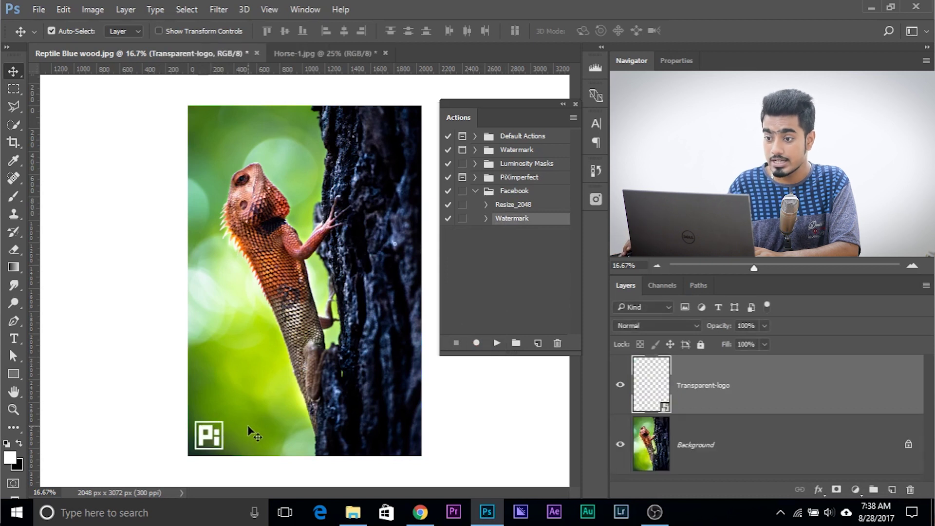
# Step: Try the Watermark action on Horse-1.jpg, comparing it with the reptile image, and delete the horse image's logo layer
pyautogui.click(324, 54)
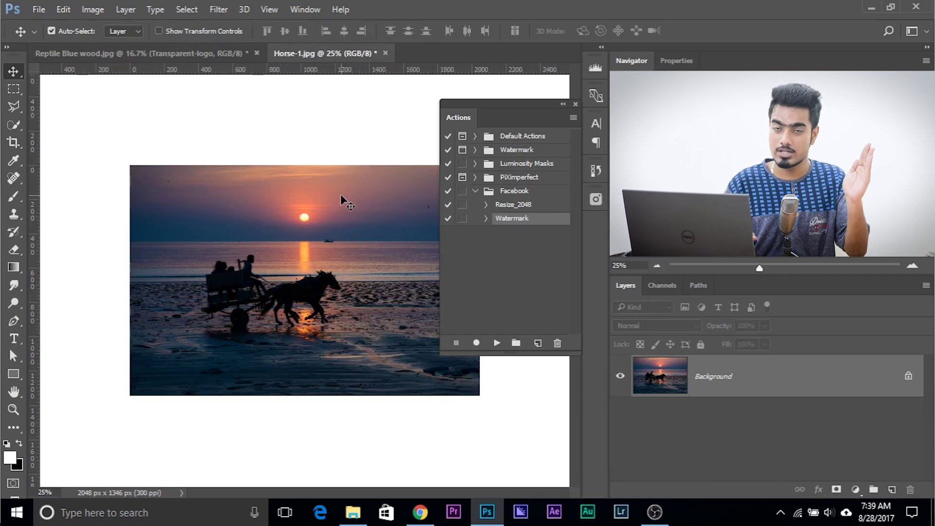
pyautogui.click(141, 53)
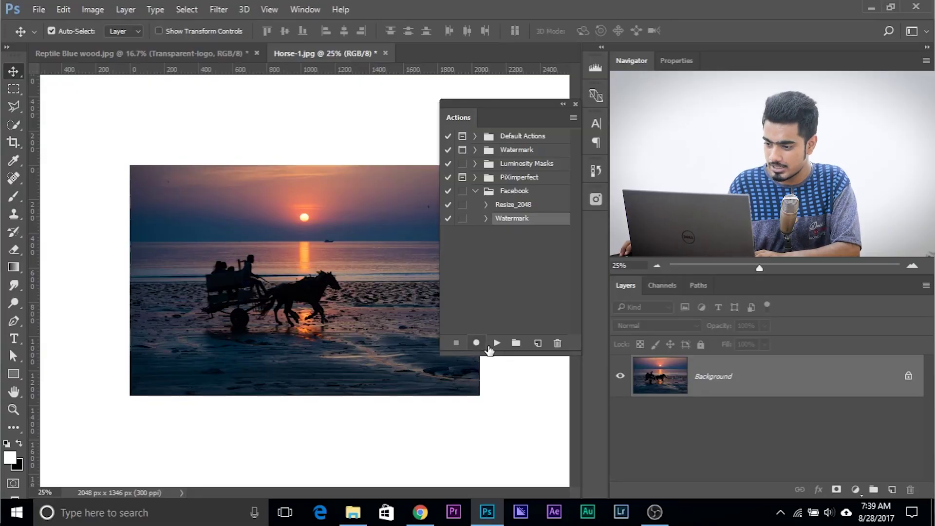
pyautogui.click(492, 343)
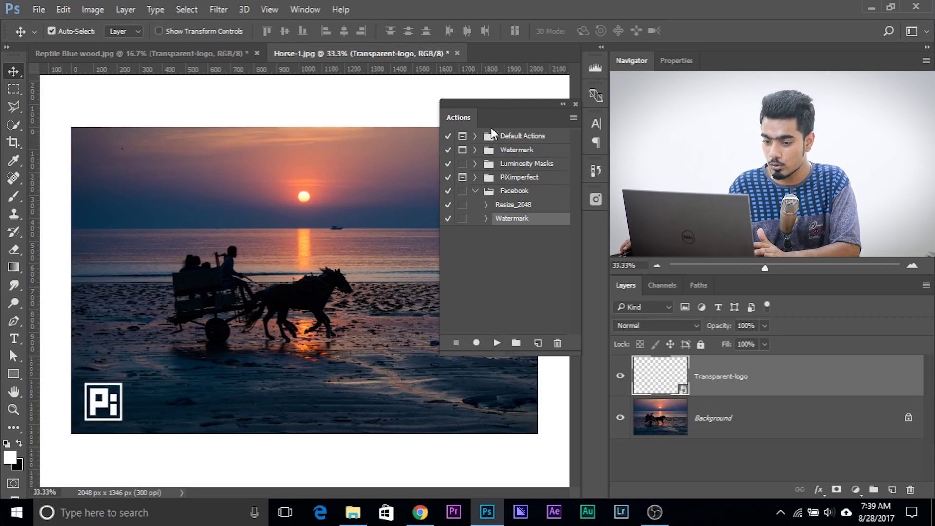
pyautogui.click(168, 49)
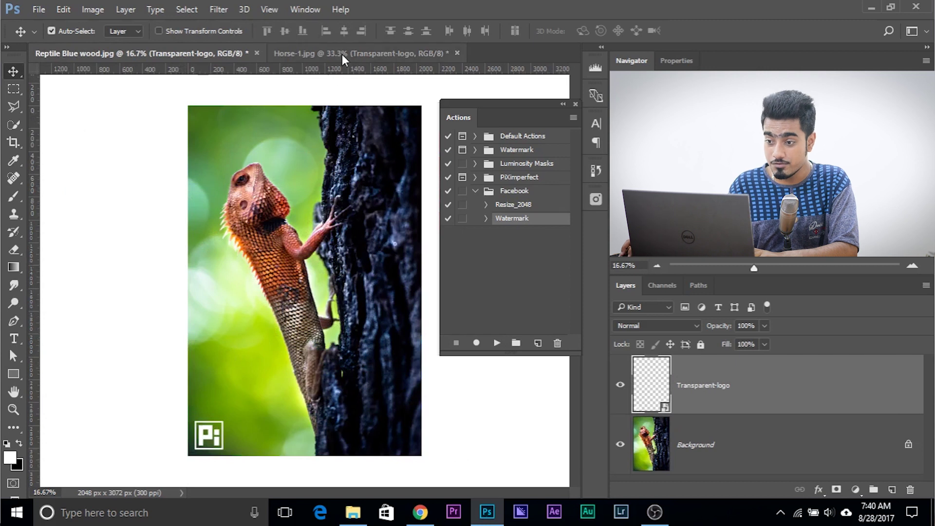
pyautogui.click(342, 54)
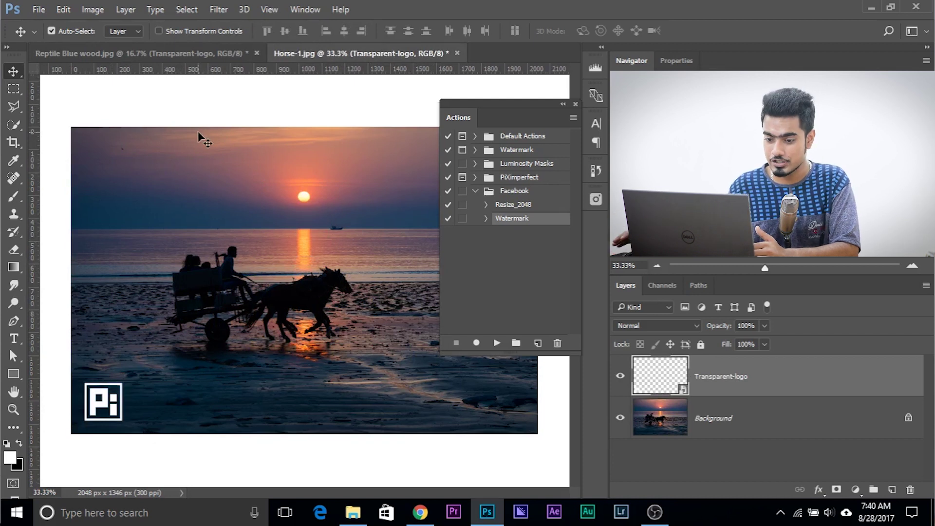
pyautogui.moveTo(826, 408); pyautogui.dragTo(909, 489)
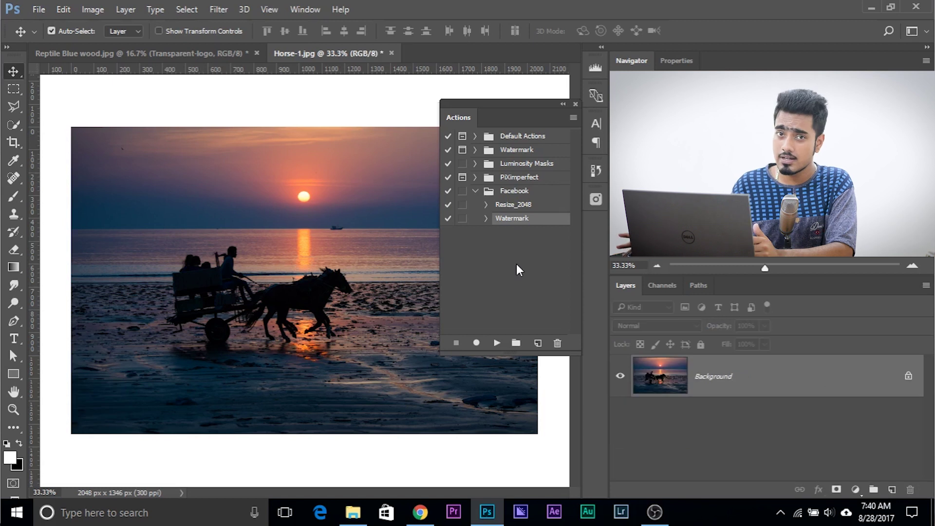
# Step: Rename the Watermark action in the Facebook set as Watermark_Portrait
pyautogui.doubleClick(522, 220)
pyautogui.click(537, 219)
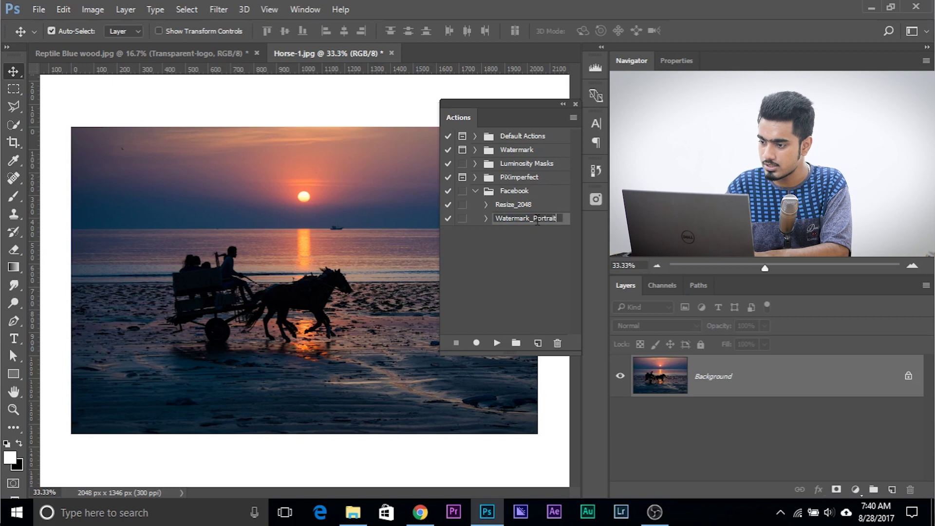
pyautogui.press('Return')
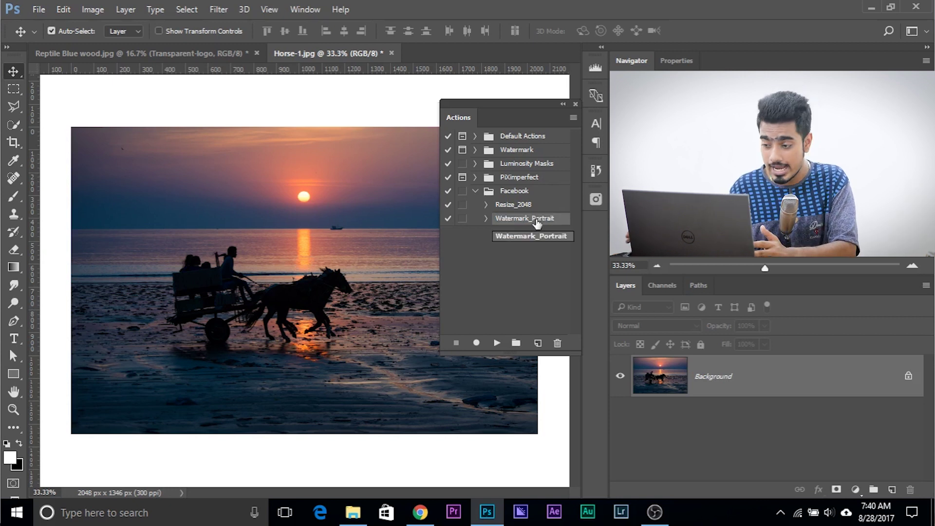
# Step: Start recording a new action named Watermark_Landscape in the Facebook set
pyautogui.click(537, 343)
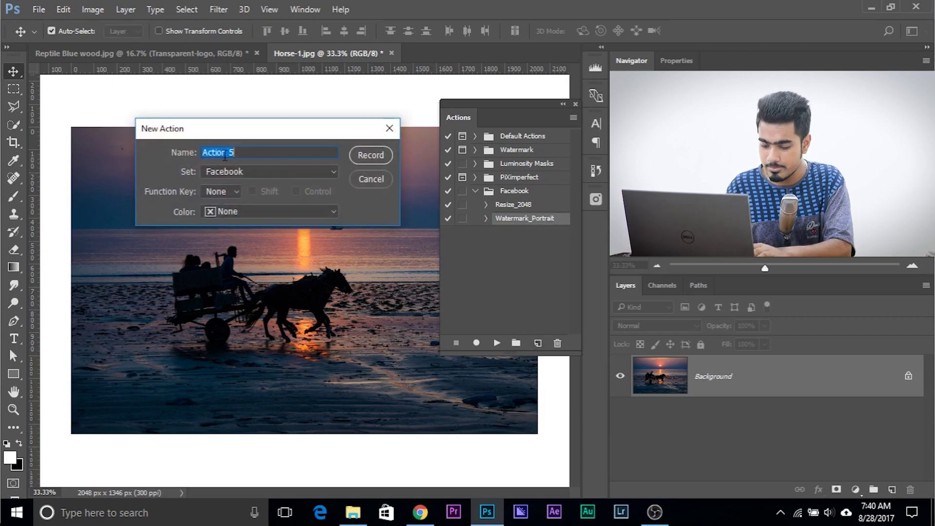
pyautogui.write('Watermark_Landscape')
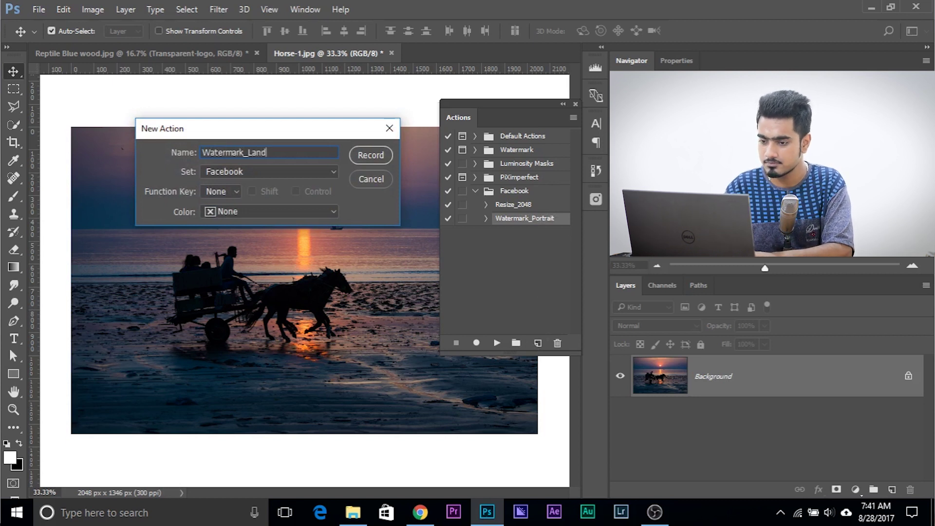
pyautogui.click(375, 156)
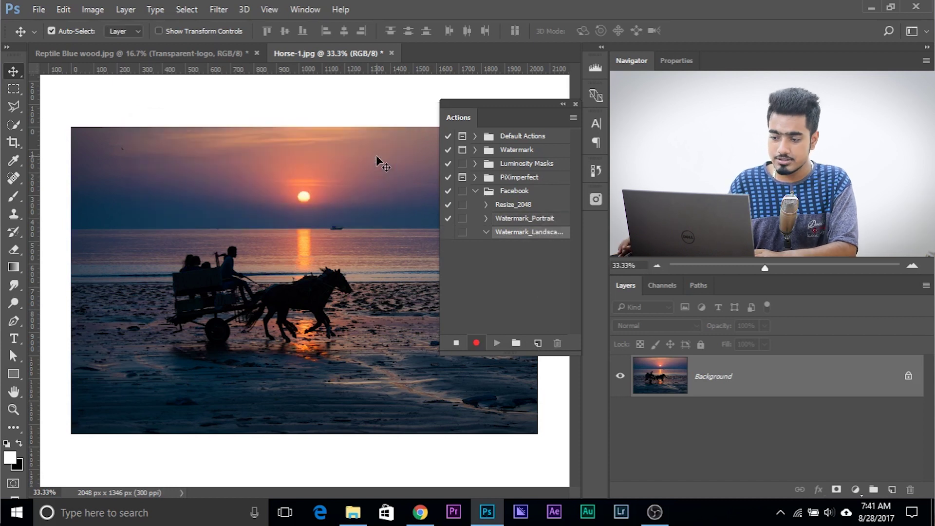
# Step: Place the Transparent-logo file as an embedded object in the horse image and scale it from its centre to about 4%
pyautogui.click(30, 10)
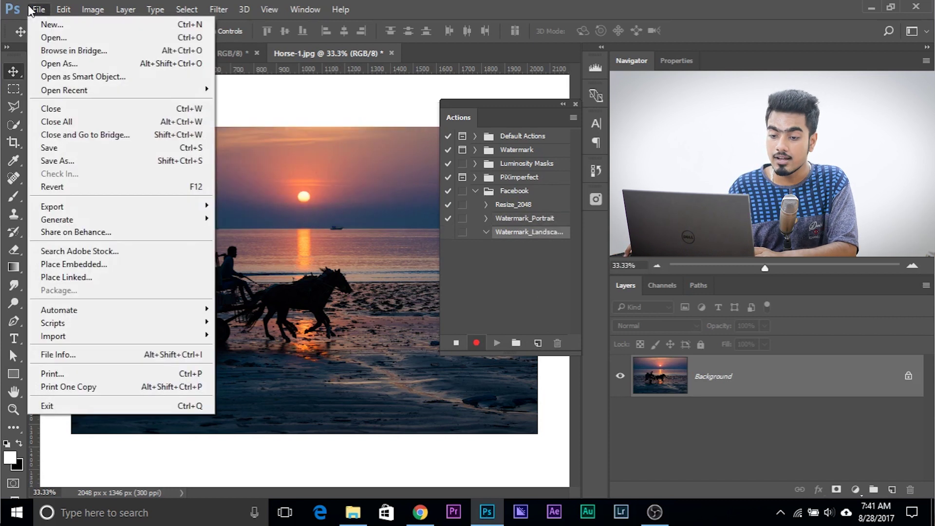
pyautogui.click(71, 267)
pyautogui.click(246, 109)
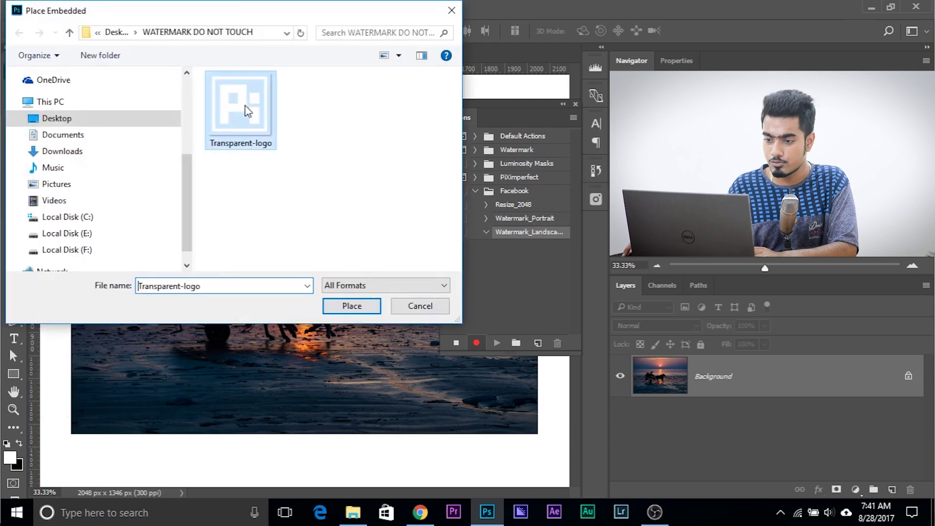
pyautogui.click(340, 307)
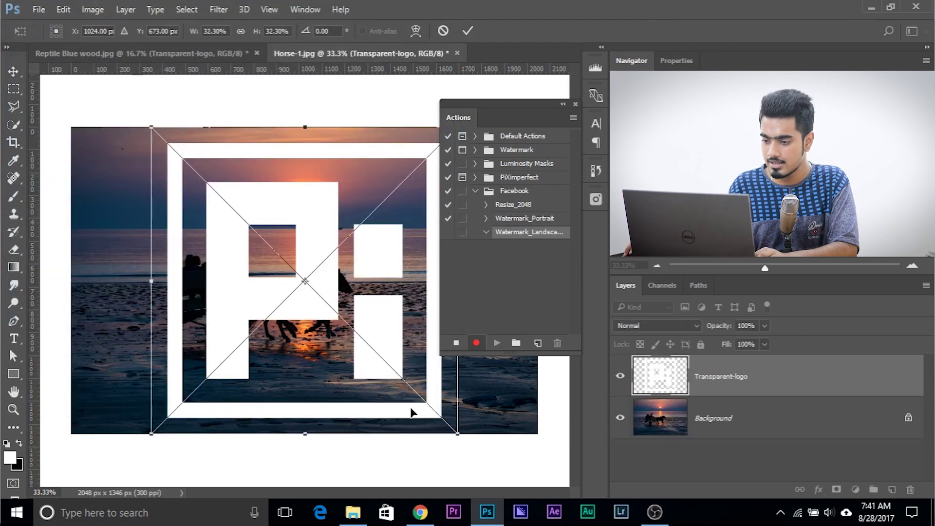
pyautogui.moveTo(459, 434); pyautogui.dragTo(347, 286)
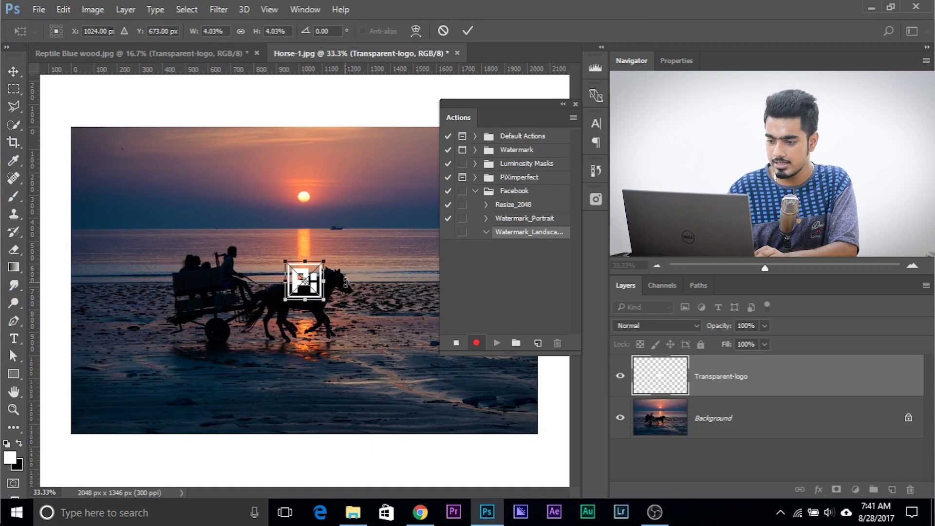
pyautogui.press('Return')
# Step: Align the logo with the canvas's bottom and left edges using a full-canvas selection, and deselect
pyautogui.hotkey('ctrl', 'a')
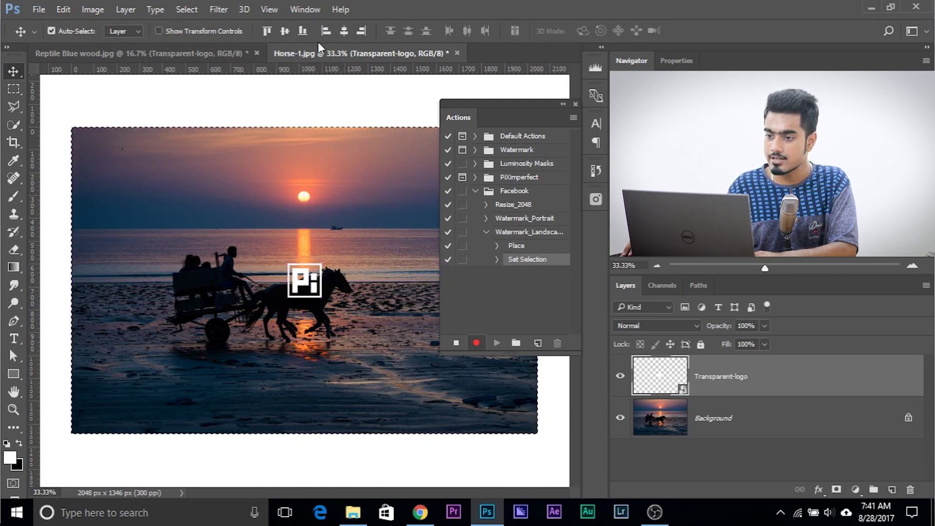
pyautogui.click(303, 31)
pyautogui.click(326, 30)
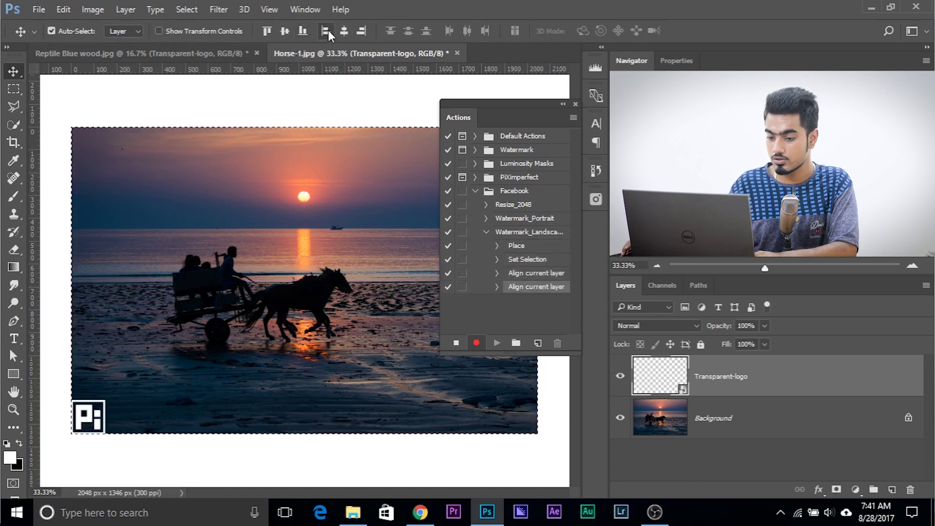
pyautogui.press('ctrl')
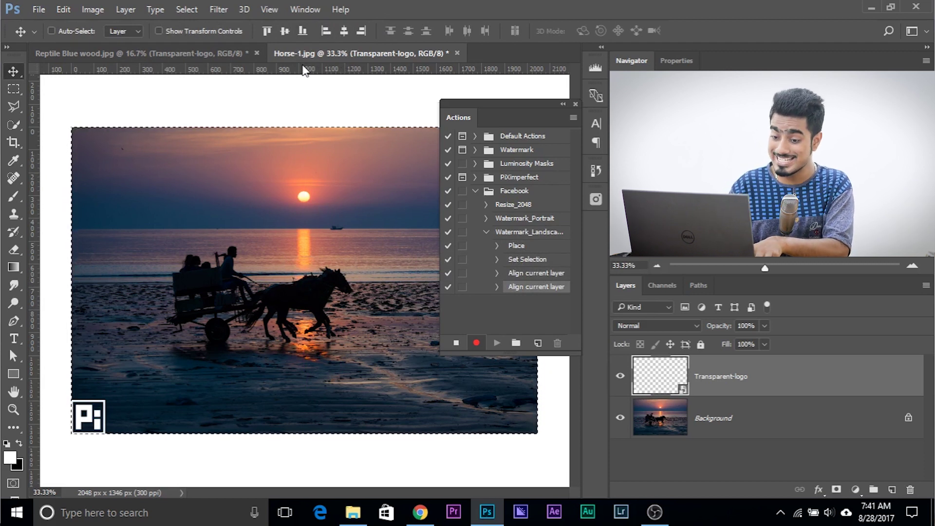
pyautogui.hotkey('ctrl', 'd')
# Step: Nudge the logo up and right to leave equal margins of about 30 px in the image's bottom-left corner, and stop recording
pyautogui.press('Up')
pyautogui.press('Up')
pyautogui.press('Up')
pyautogui.press('Up')
pyautogui.press('Up')
pyautogui.press('Up')
pyautogui.press('Up')
pyautogui.press('Up')
pyautogui.press('Up')
pyautogui.press('Up')
pyautogui.press('Up')
pyautogui.press('Up')
pyautogui.press('Up')
pyautogui.press('Up')
pyautogui.press('Up')
pyautogui.press('Up')
pyautogui.press('Up')
pyautogui.press('Up')
pyautogui.press('Up')
pyautogui.press('Up')
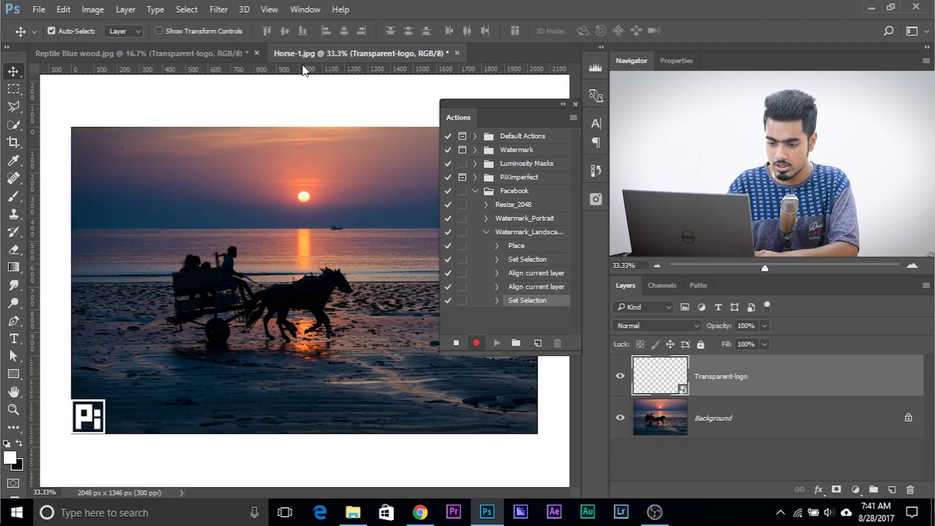
pyautogui.press('Up')
pyautogui.press('Up')
pyautogui.press('Up')
pyautogui.press('Up')
pyautogui.press('Up')
pyautogui.press('Up')
pyautogui.press('Up')
pyautogui.press('Up')
pyautogui.press('Up')
pyautogui.press('Up')
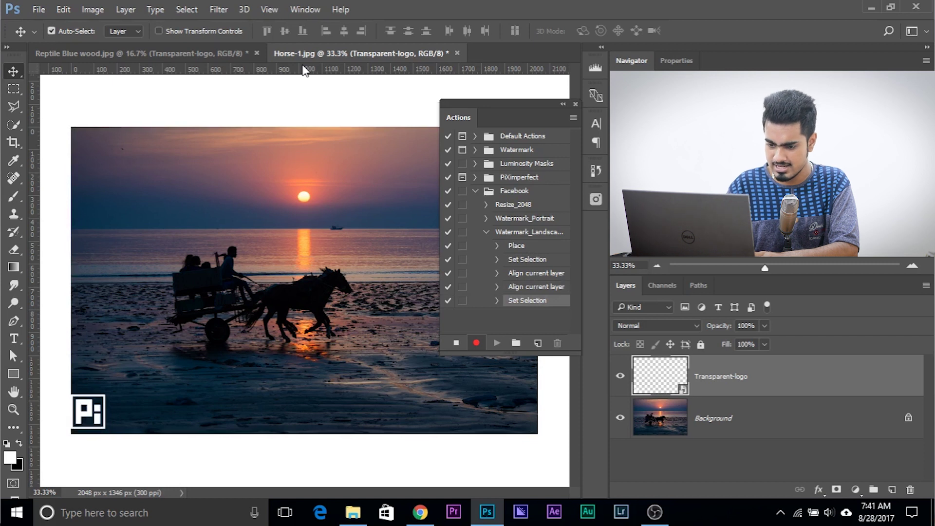
pyautogui.press('Up')
pyautogui.press('Up')
pyautogui.press('Up')
pyautogui.press('Up')
pyautogui.press('Up')
pyautogui.press('Up')
pyautogui.press('Up')
pyautogui.press('Up')
pyautogui.press('Up')
pyautogui.press('Up')
pyautogui.press('Up')
pyautogui.press('Up')
pyautogui.press('Up')
pyautogui.press('Up')
pyautogui.press('Up')
pyautogui.press('Up')
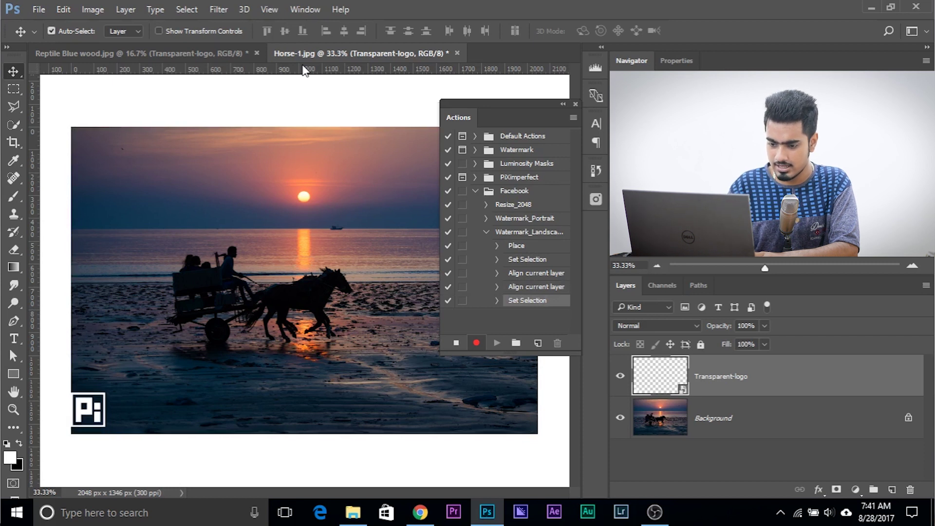
pyautogui.press('Right')
pyautogui.press('Right')
pyautogui.press('Right')
pyautogui.press('Right')
pyautogui.press('Right')
pyautogui.press('Right')
pyautogui.press('Right')
pyautogui.press('Right')
pyautogui.press('Right')
pyautogui.press('Right')
pyautogui.press('Right')
pyautogui.press('Right')
pyautogui.press('Right')
pyautogui.press('Right')
pyautogui.press('Right')
pyautogui.press('Right')
pyautogui.press('Right')
pyautogui.press('Right')
pyautogui.press('Right')
pyautogui.press('Right')
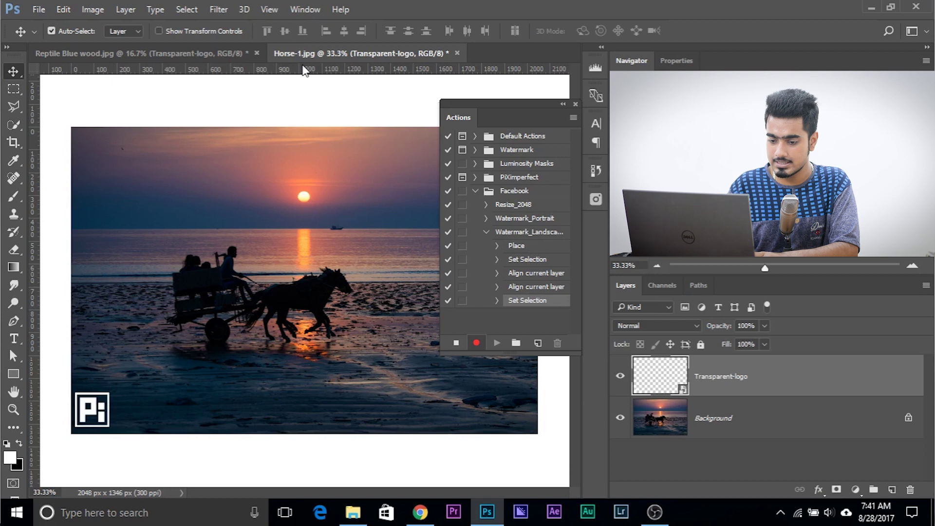
pyautogui.press('Right')
pyautogui.press('Right')
pyautogui.press('Right')
pyautogui.press('Right')
pyautogui.press('Right')
pyautogui.press('Right')
pyautogui.press('Right')
pyautogui.press('Right')
pyautogui.press('Right')
pyautogui.press('Right')
pyautogui.press('Right')
pyautogui.press('Right')
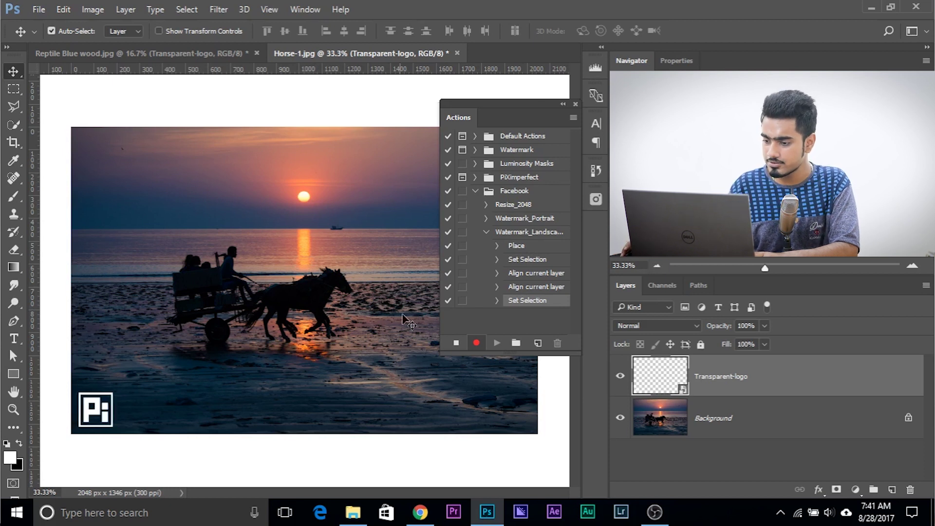
pyautogui.click(455, 343)
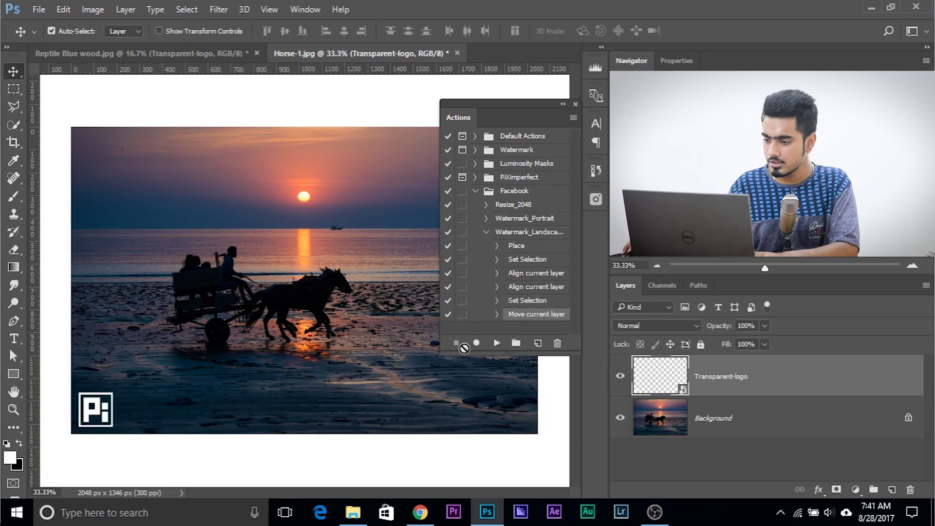
# Step: Test the Watermark_Landscape action on the horse image, deleting the Transparent-logo layer both before and after playing it
pyautogui.moveTo(799, 388); pyautogui.dragTo(907, 486)
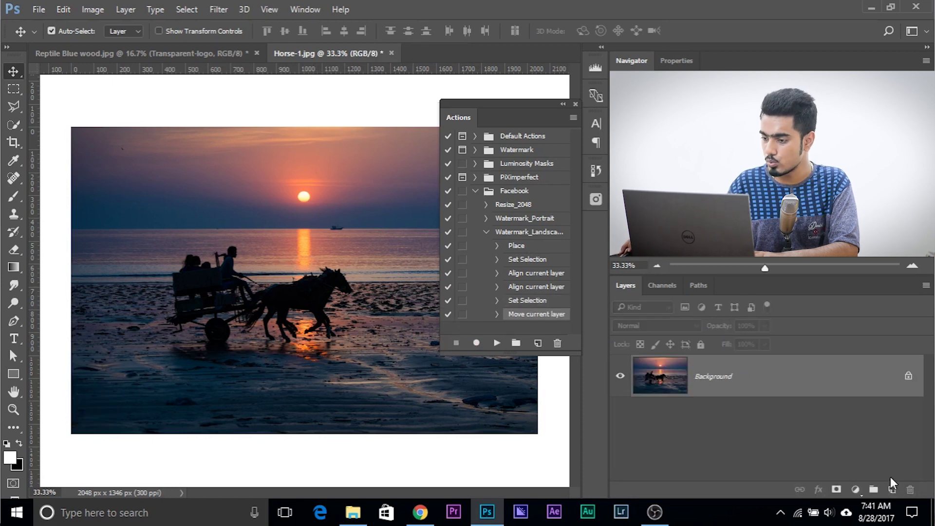
pyautogui.click(485, 232)
pyautogui.click(509, 233)
pyautogui.click(496, 343)
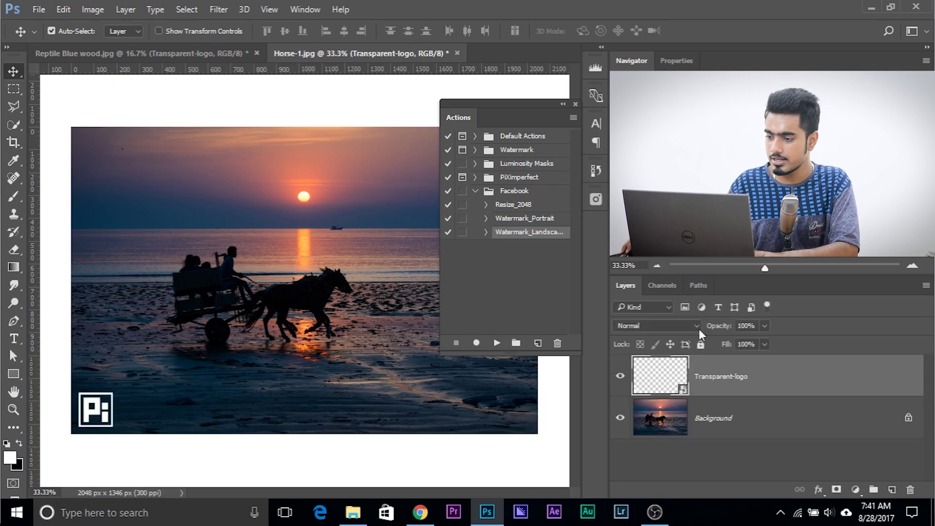
pyautogui.moveTo(825, 382); pyautogui.dragTo(910, 489)
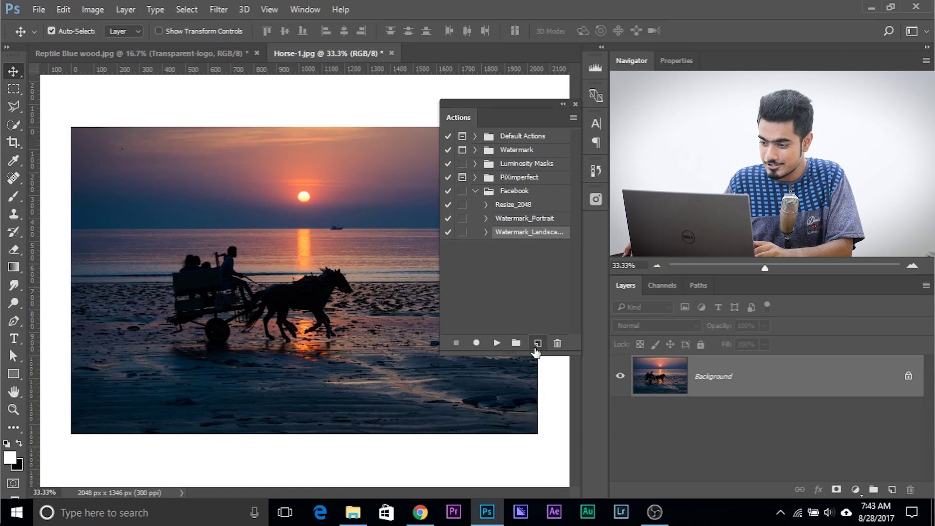
# Step: Start recording a new action named Watermark_Master in the Facebook set
pyautogui.click(538, 342)
pyautogui.write('Watermark_Master')
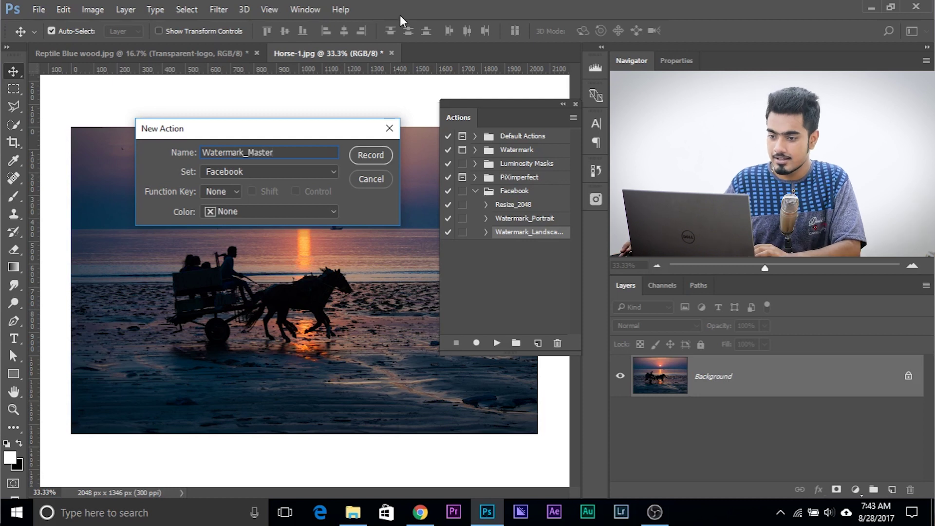
pyautogui.click(365, 156)
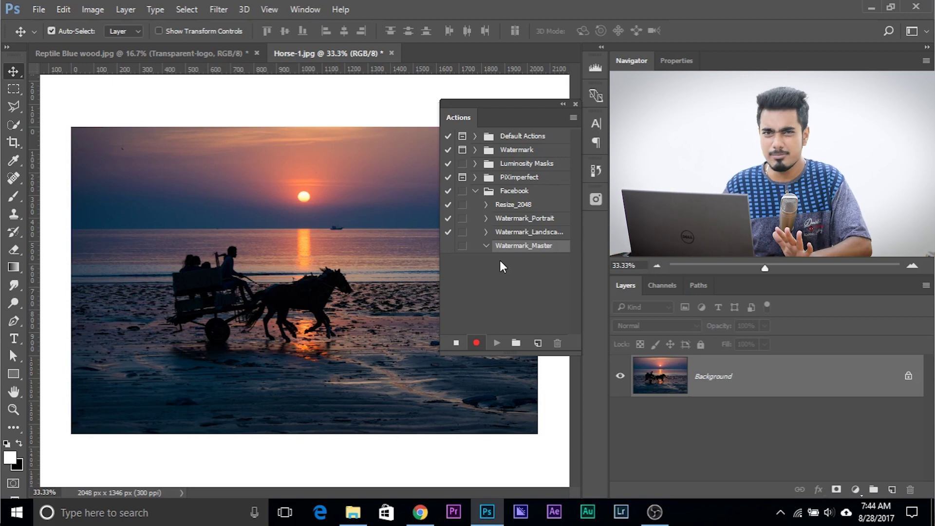
# Step: Insert a conditional that plays Watermark_Landscape if the document is landscape, else Watermark_Portrait, and stop recording
pyautogui.click(573, 117)
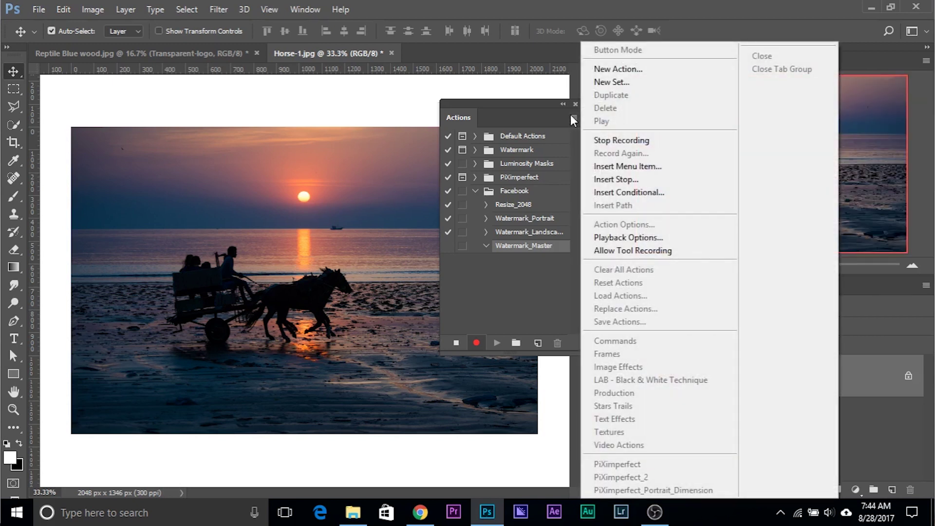
pyautogui.click(628, 193)
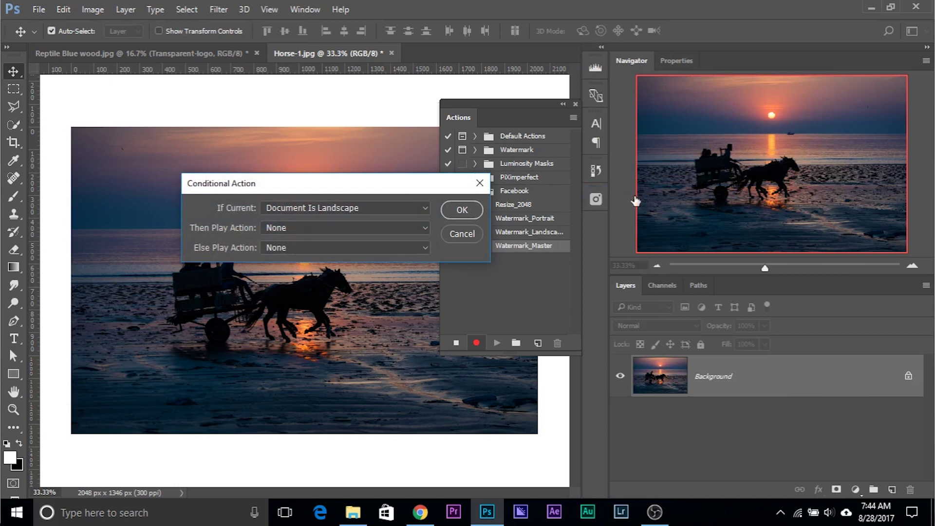
pyautogui.click(202, 146)
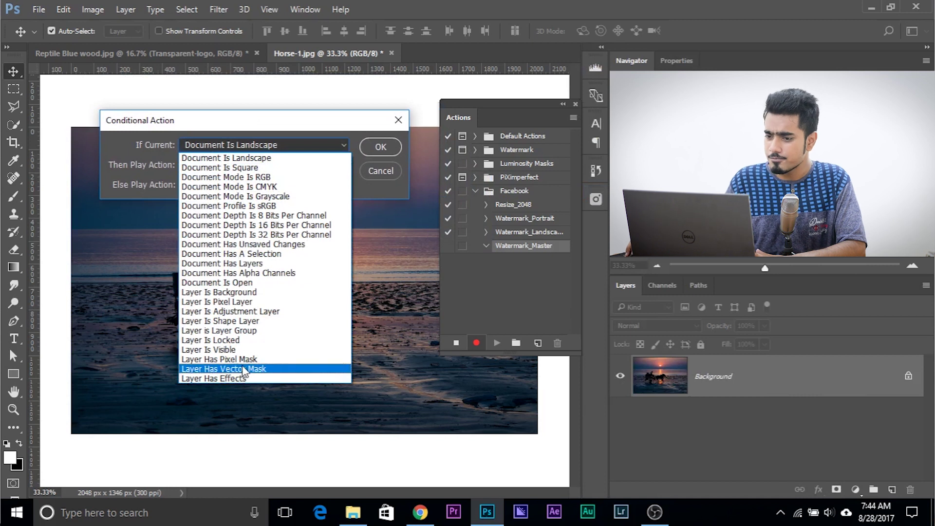
pyautogui.click(229, 162)
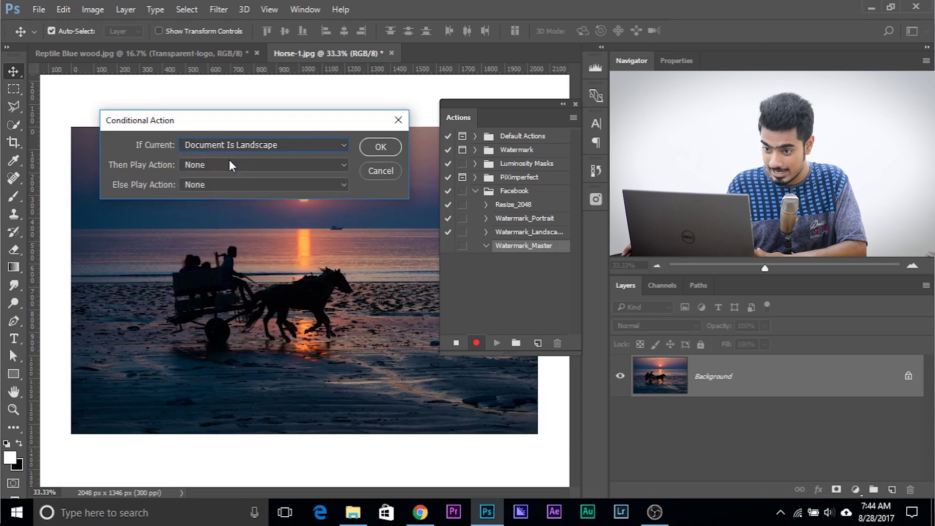
pyautogui.click(196, 168)
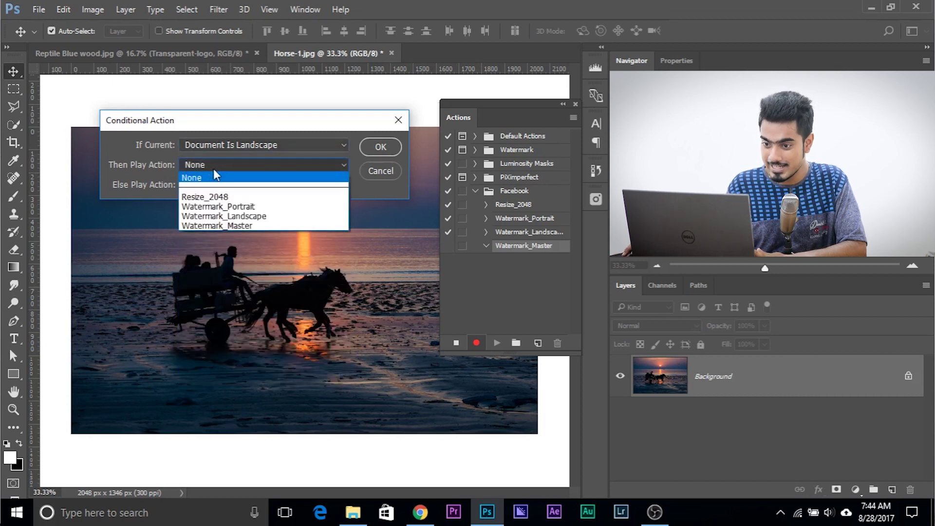
pyautogui.click(221, 216)
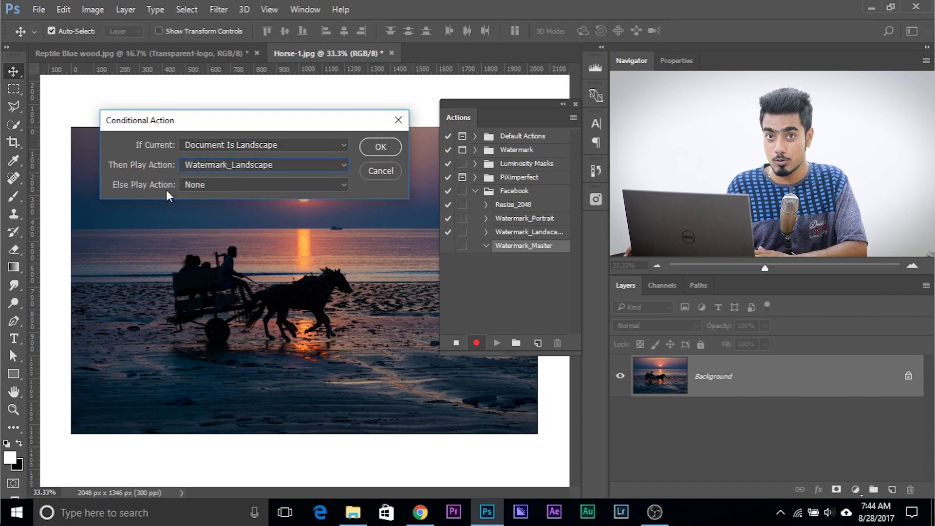
pyautogui.click(203, 185)
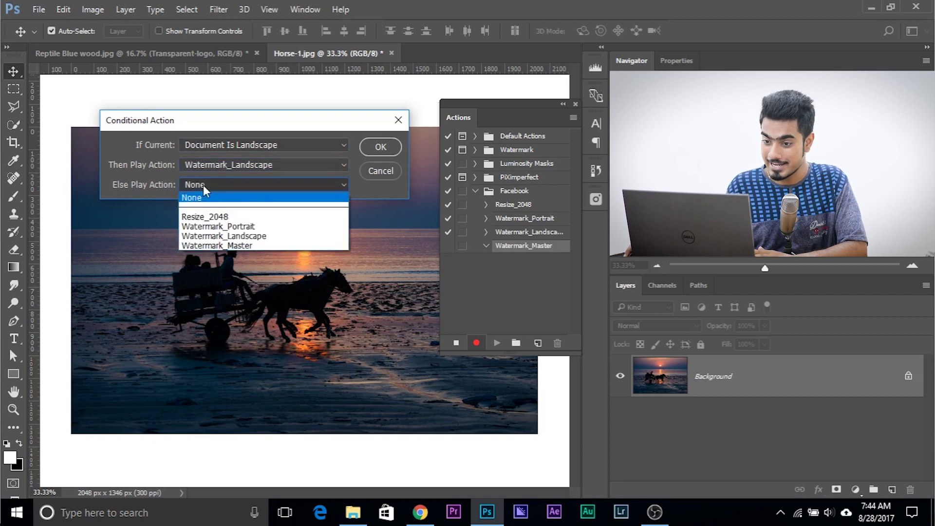
pyautogui.click(209, 227)
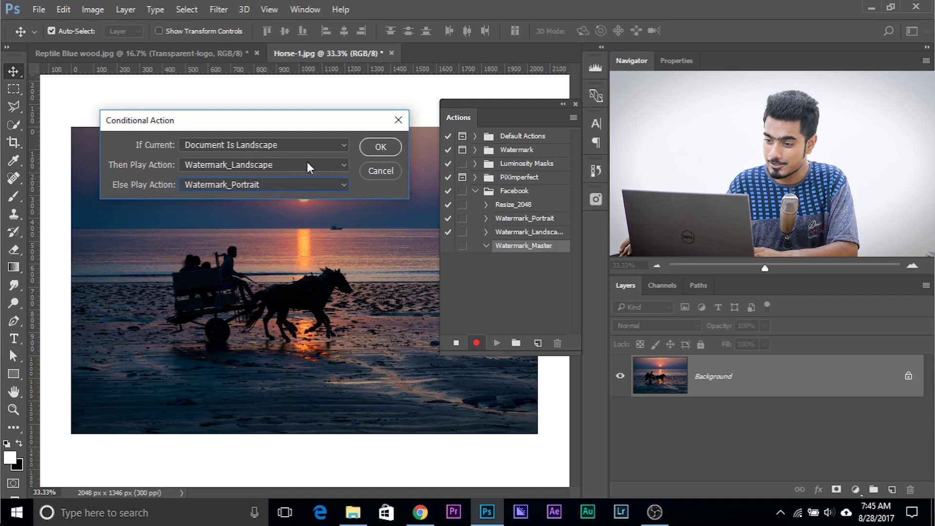
pyautogui.click(380, 144)
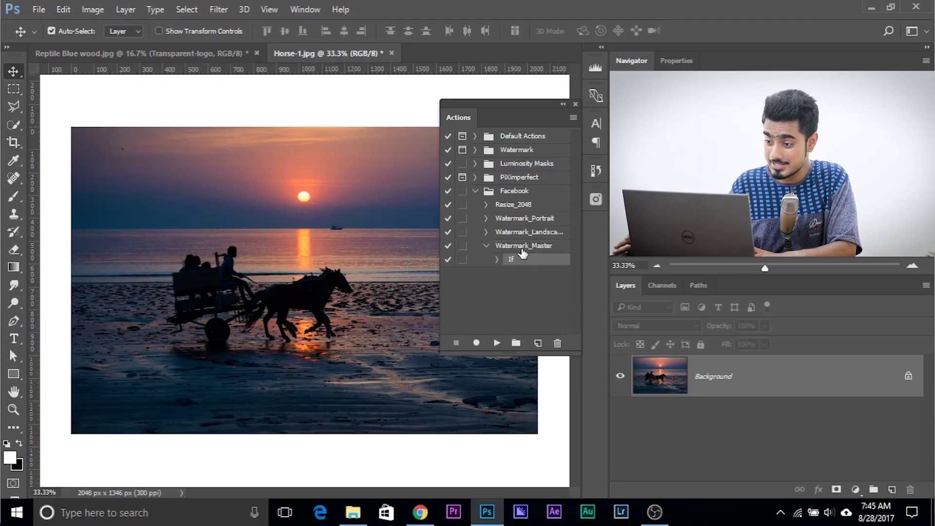
# Step: Play Watermark_Master on the horse image and, after deleting the old logo layer there, on the reptile image
pyautogui.click(496, 343)
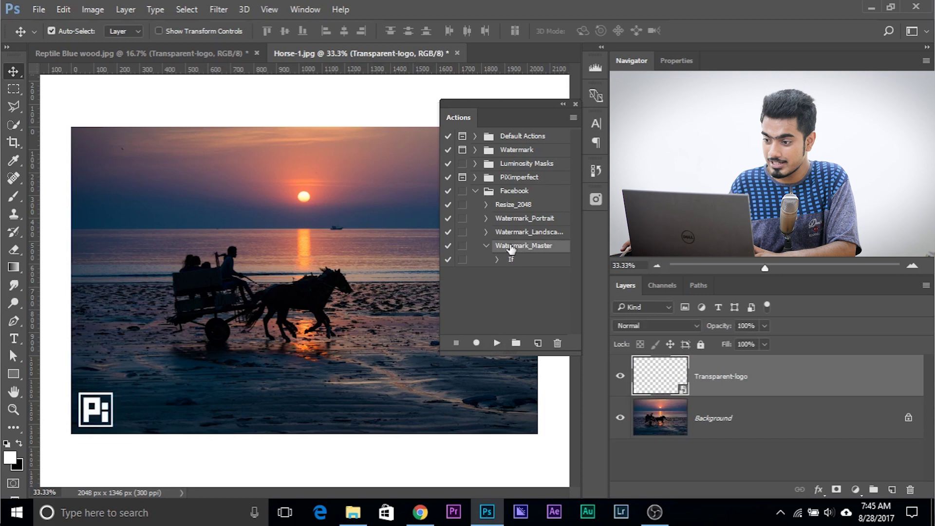
pyautogui.click(177, 52)
pyautogui.moveTo(780, 381); pyautogui.dragTo(910, 489)
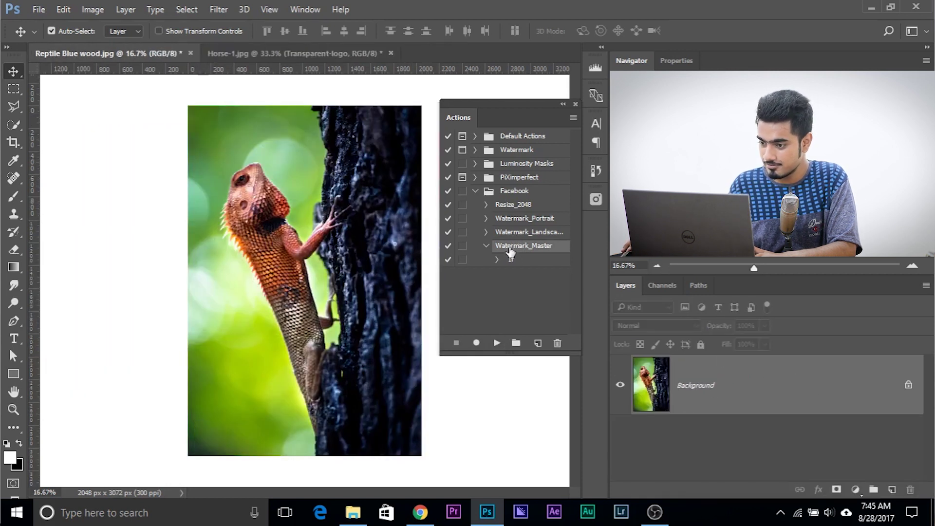
pyautogui.click(498, 342)
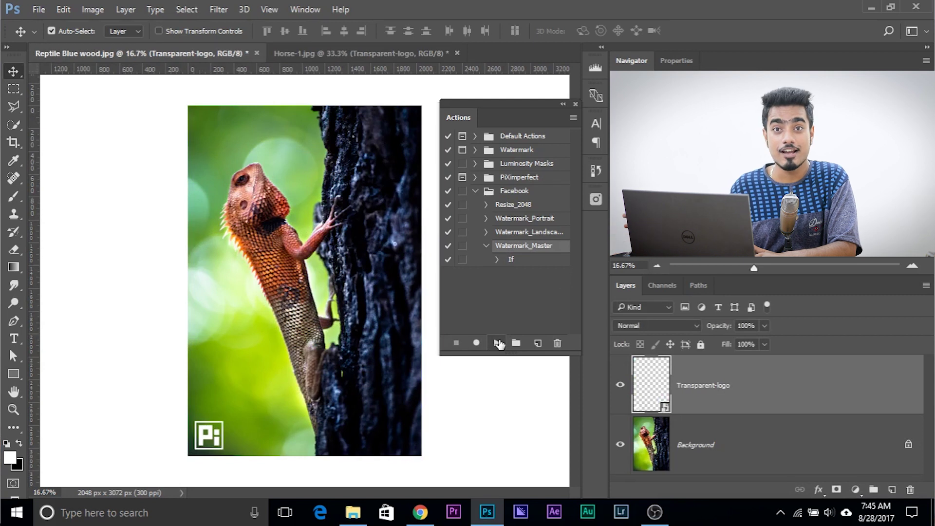
# Step: Delete the Transparent-logo layer from the reptile image and collapse the Watermark_Master action
pyautogui.moveTo(791, 400); pyautogui.dragTo(911, 487)
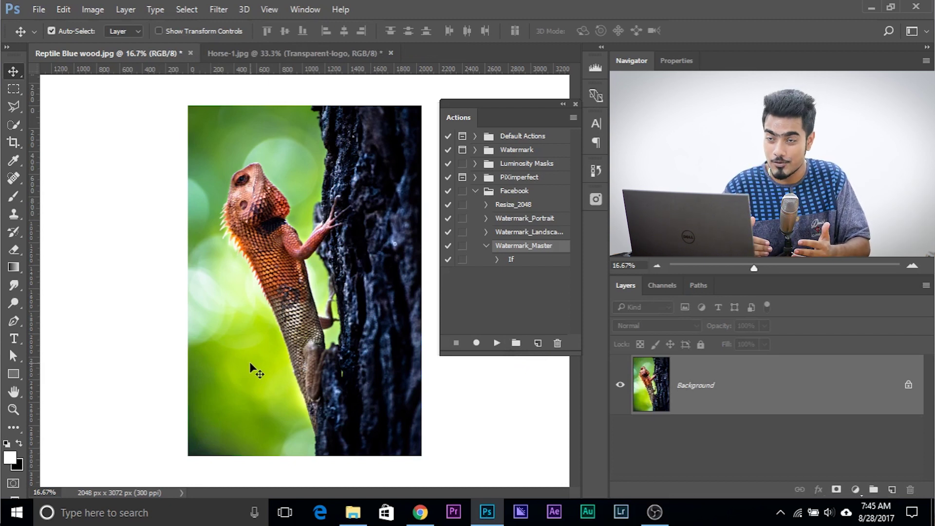
pyautogui.click(486, 247)
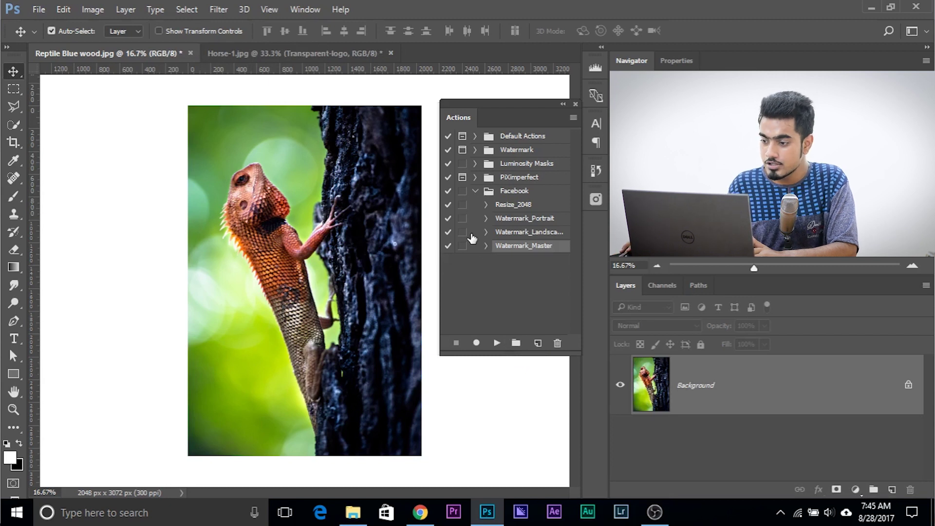
pyautogui.click(537, 343)
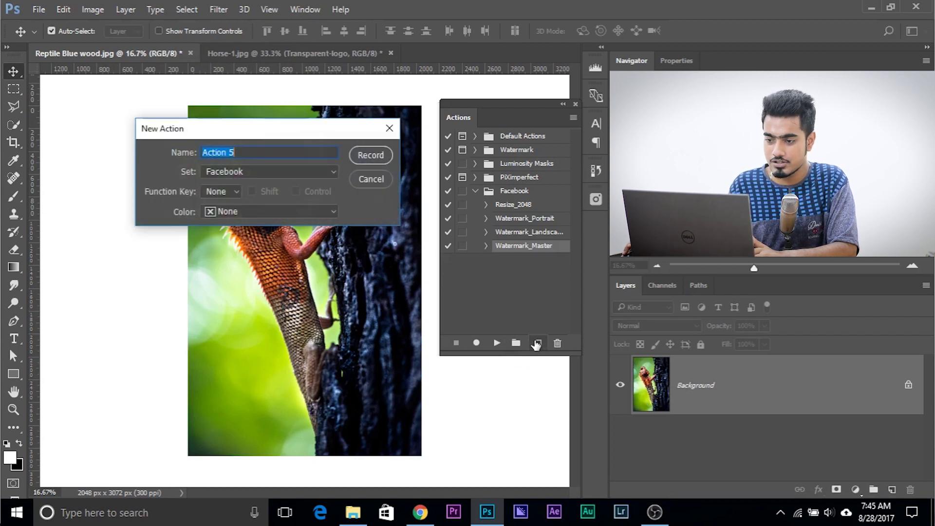
pyautogui.click(361, 180)
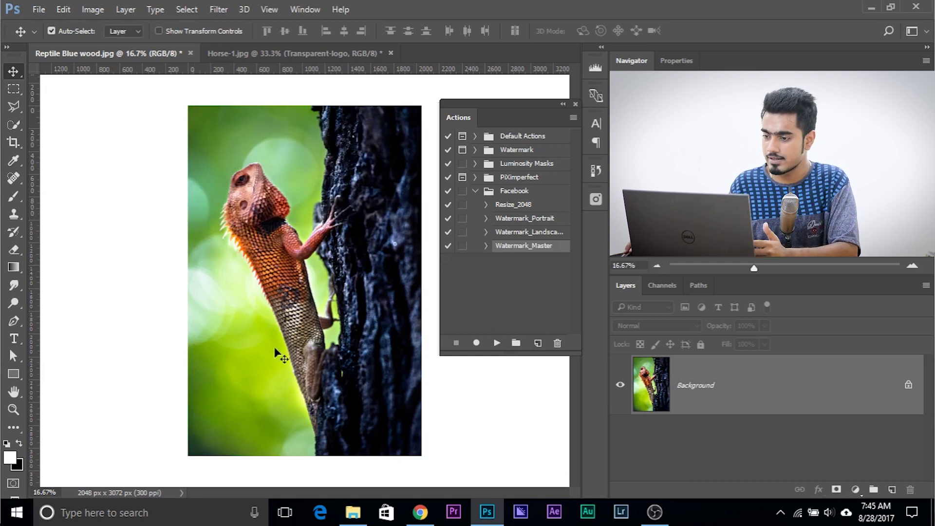
# Step: Open the BeachBoy photo from the desktop Photos folder as a separate document in Photoshop
pyautogui.click(864, 2)
pyautogui.doubleClick(39, 200)
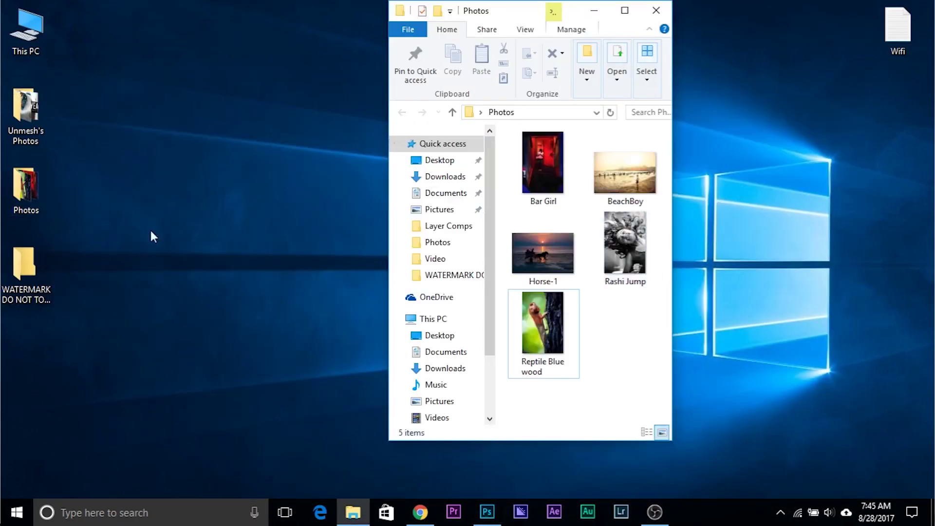
pyautogui.moveTo(629, 166); pyautogui.dragTo(451, 51)
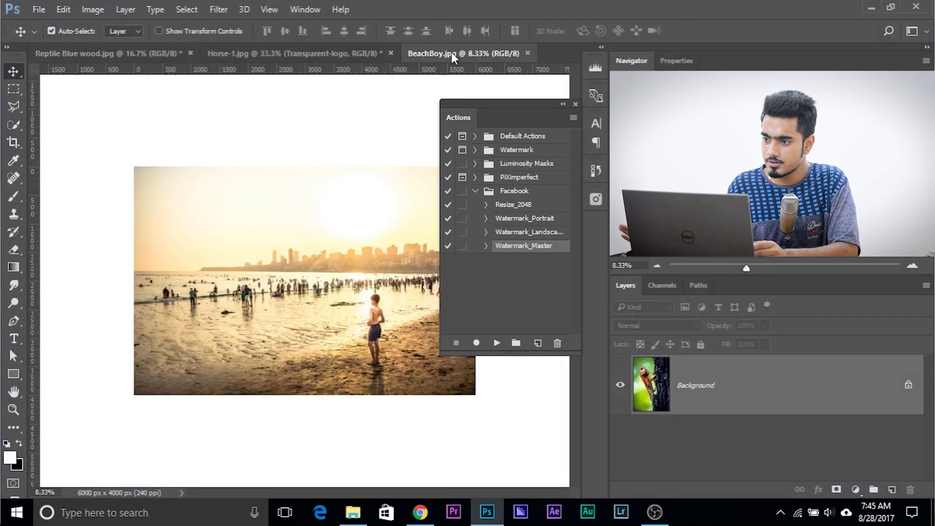
pyautogui.hotkey('ctrl', '+')
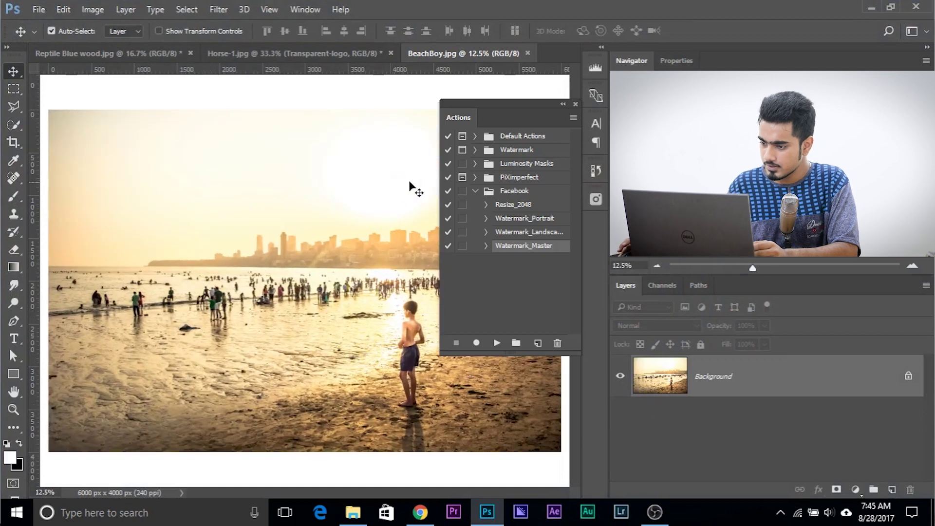
# Step: Start recording a new action named Master_Facebook in the Facebook set
pyautogui.click(538, 343)
pyautogui.write('M')
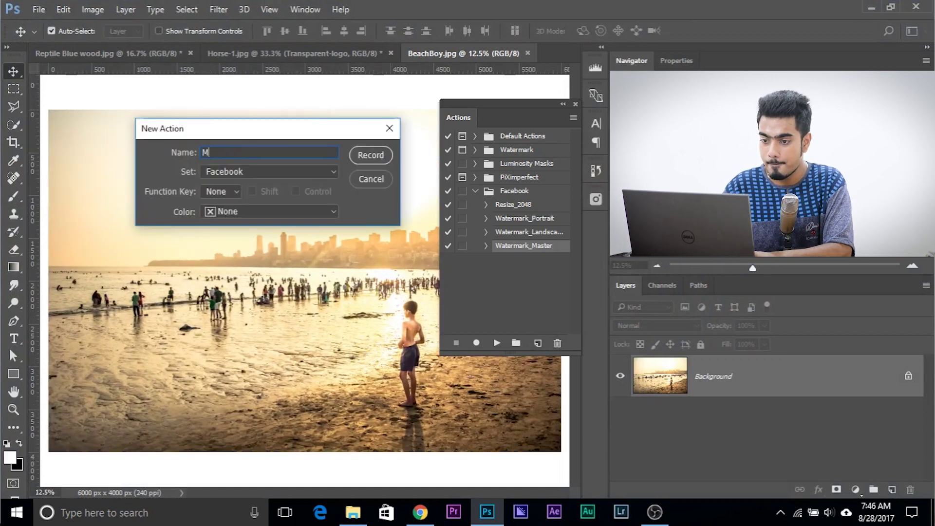
pyautogui.write('aster_Facebook')
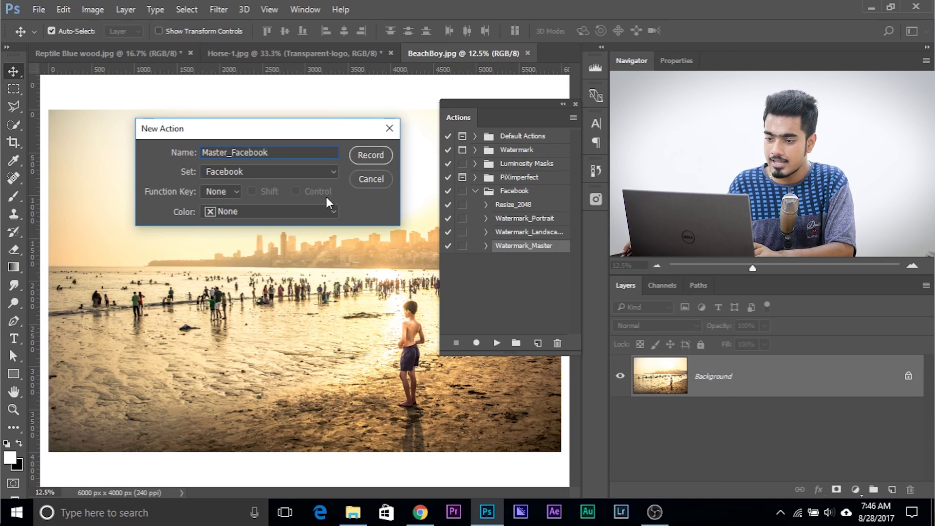
pyautogui.click(363, 155)
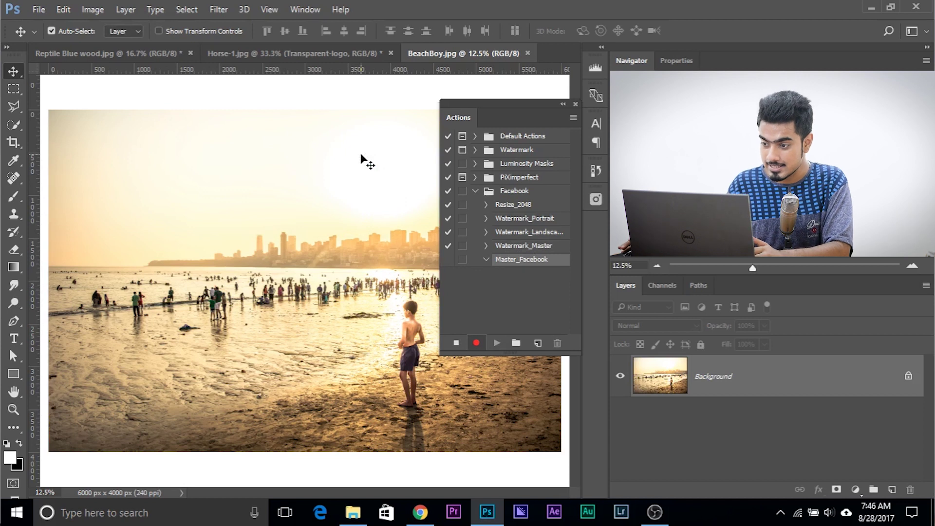
# Step: Record playing Resize_2048 followed by Watermark_Master on the beach image, stop recording, and collapse Master_Facebook
pyautogui.click(515, 205)
pyautogui.click(494, 342)
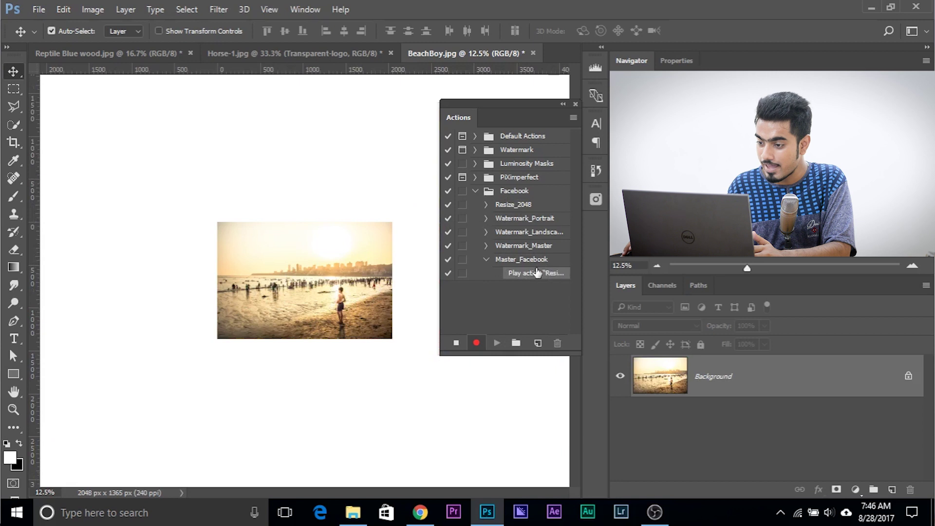
pyautogui.click(521, 246)
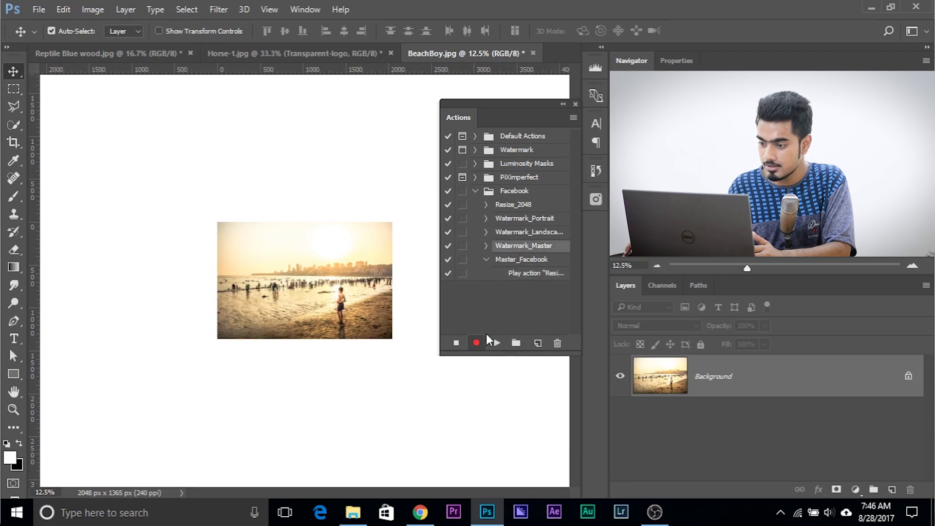
pyautogui.click(496, 342)
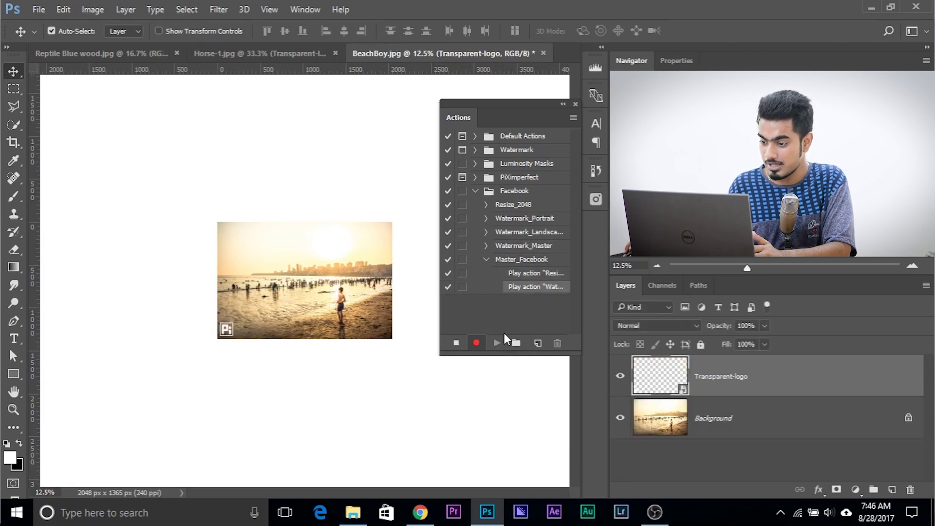
pyautogui.click(456, 343)
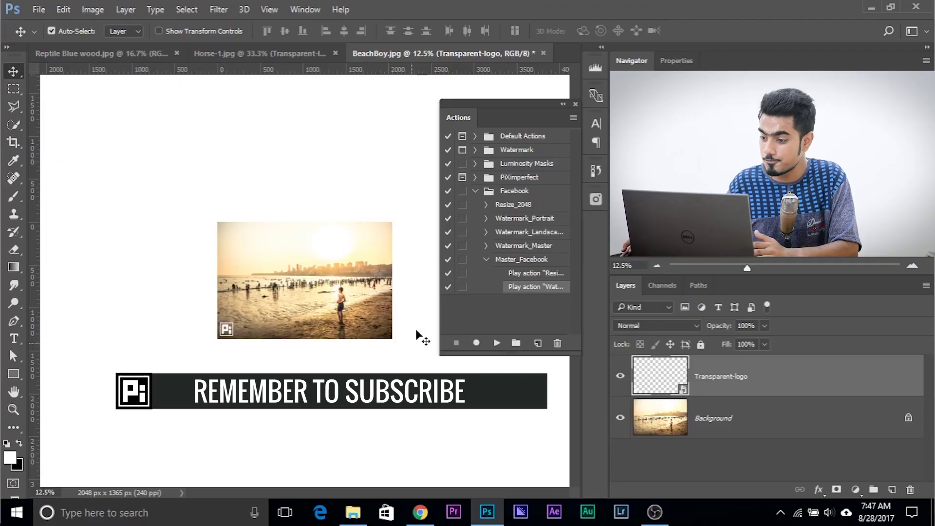
pyautogui.click(486, 259)
# Step: Open the Camel Sun photo from the personal photo collection folder on the desktop and play Master_Facebook on it
pyautogui.click(872, 6)
pyautogui.click(33, 113)
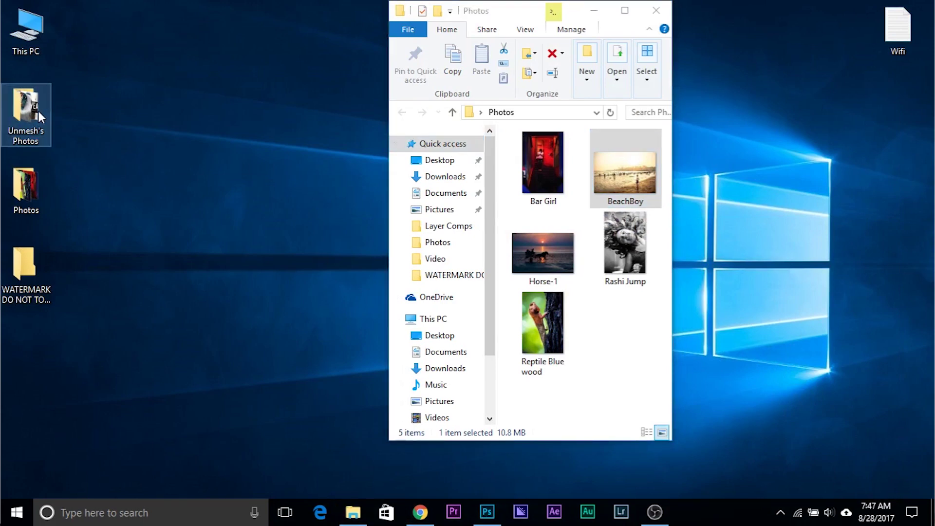
pyautogui.doubleClick(39, 111)
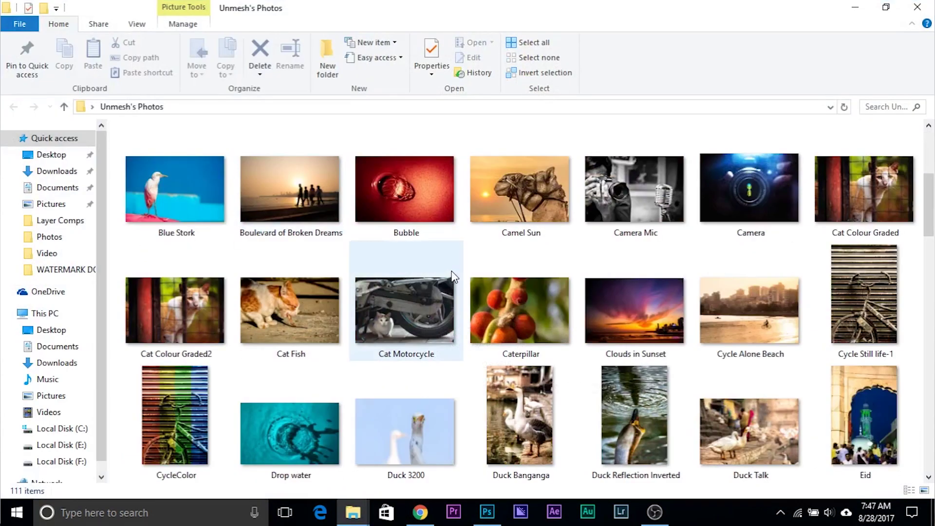
pyautogui.scroll(-5, 455, 272)
pyautogui.scroll(7, 455, 272)
pyautogui.scroll(-5, 454, 277)
pyautogui.moveTo(530, 196); pyautogui.dragTo(562, 54)
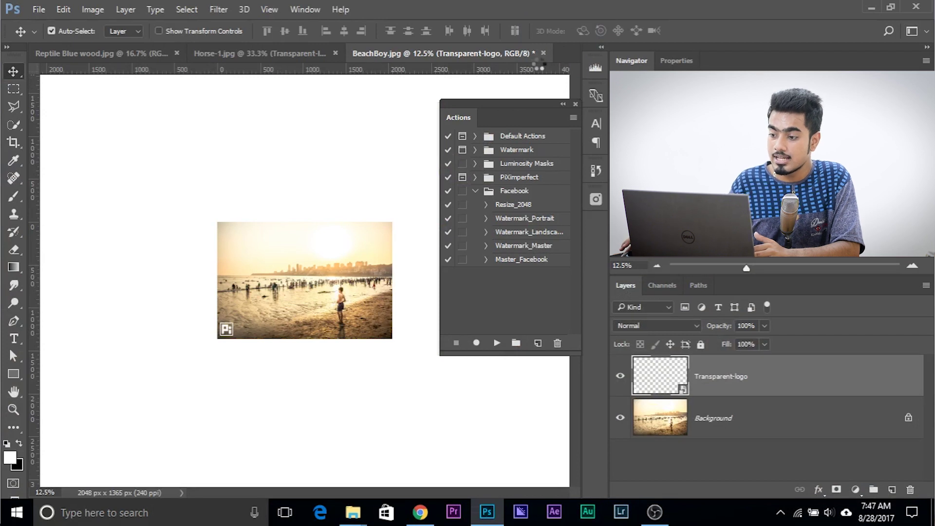
pyautogui.click(518, 259)
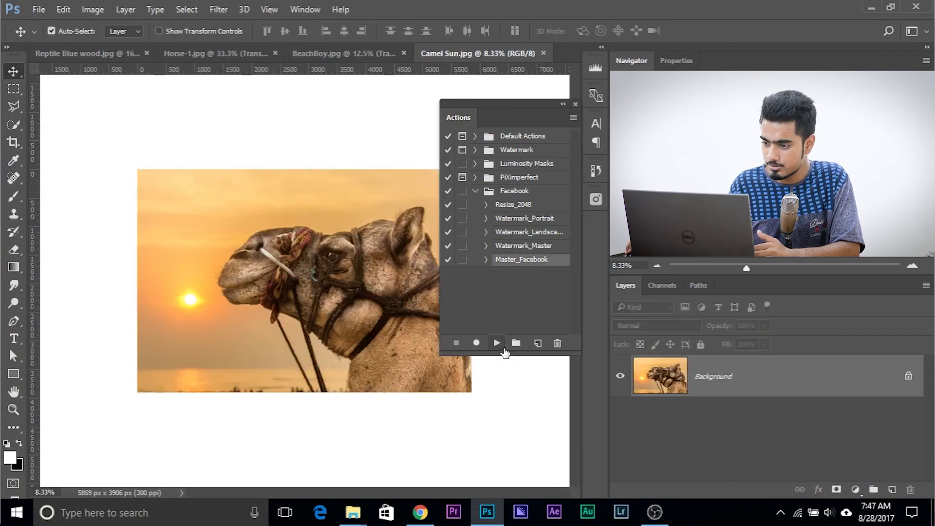
pyautogui.click(494, 342)
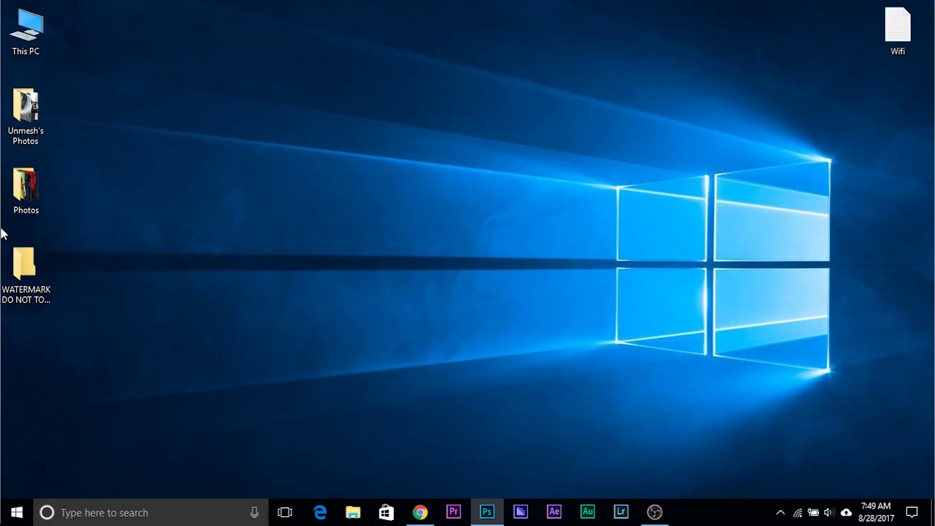
# Step: Review the images in the desktop Photos folder as the source for batch processing, and close the folder
pyautogui.doubleClick(19, 188)
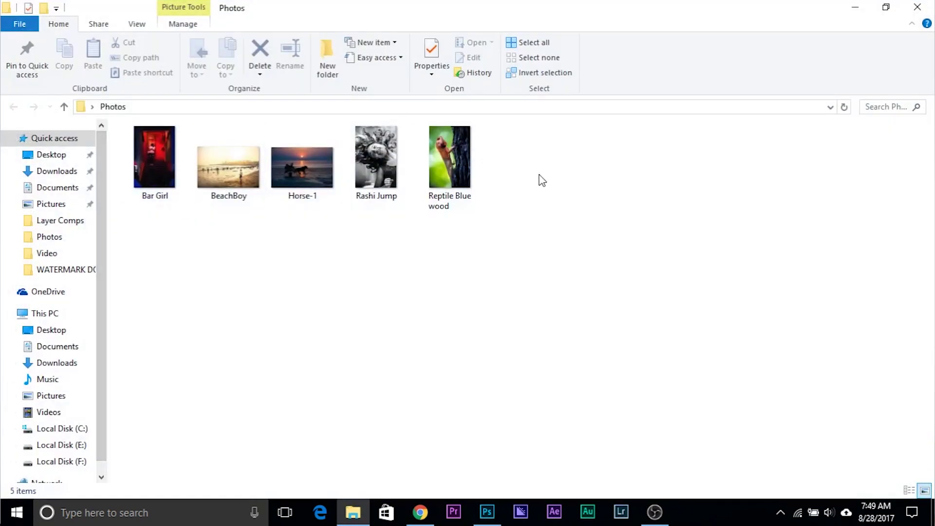
pyautogui.moveTo(542, 180); pyautogui.dragTo(177, 256)
pyautogui.click(225, 267)
pyautogui.click(917, 6)
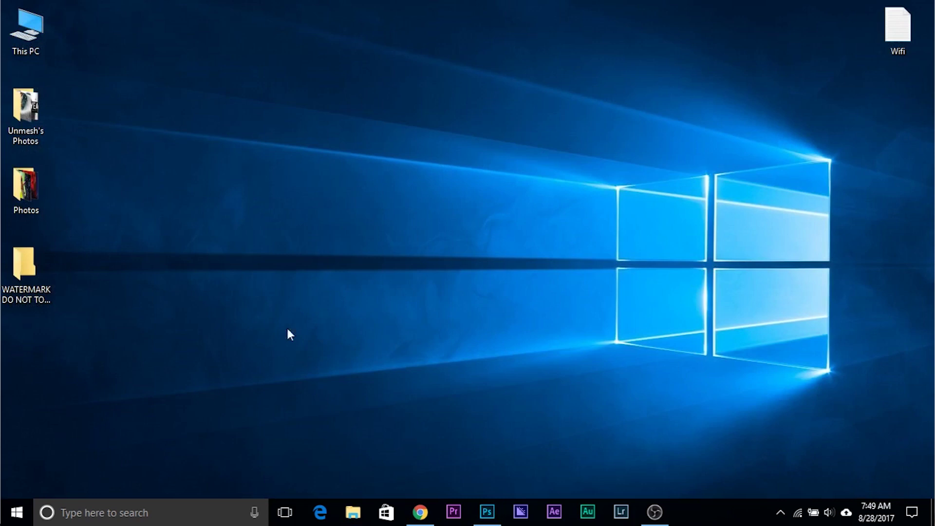
# Step: Switch to Photoshop, open the Image Processor script, and reposition its dialog clear of the webcam area
pyautogui.click(486, 510)
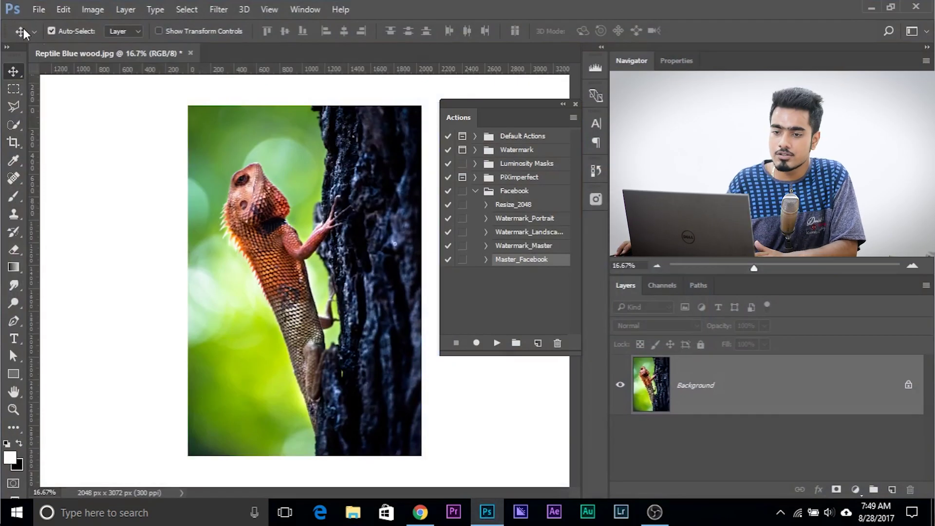
pyautogui.click(45, 9)
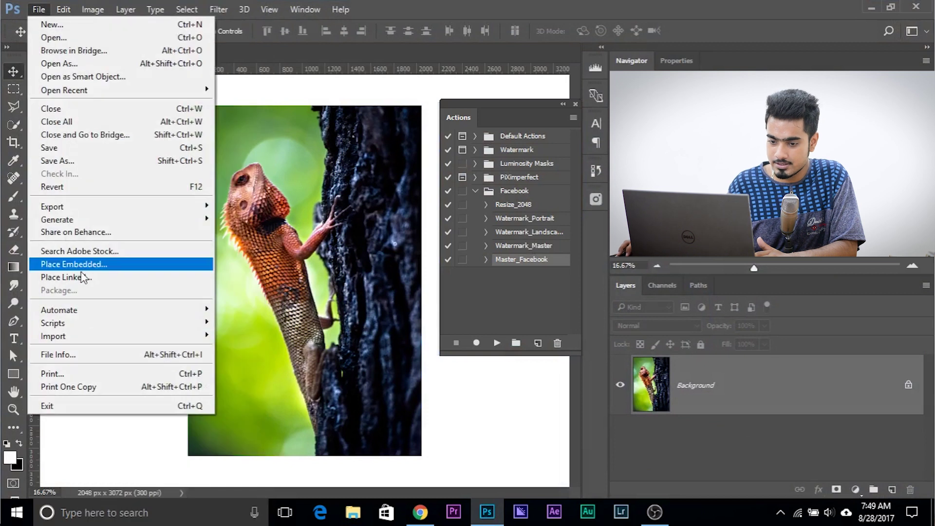
pyautogui.moveTo(100, 319)
pyautogui.click(234, 317)
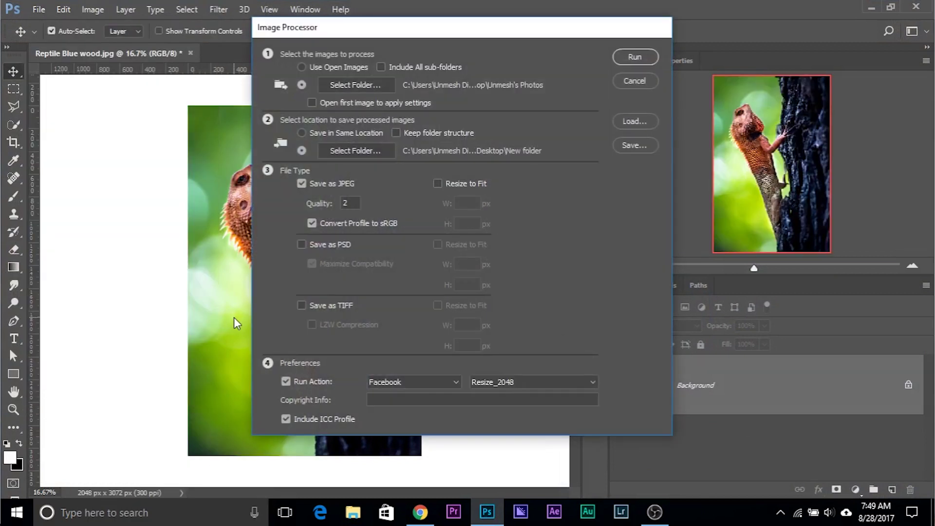
pyautogui.moveTo(344, 28); pyautogui.dragTo(292, 27)
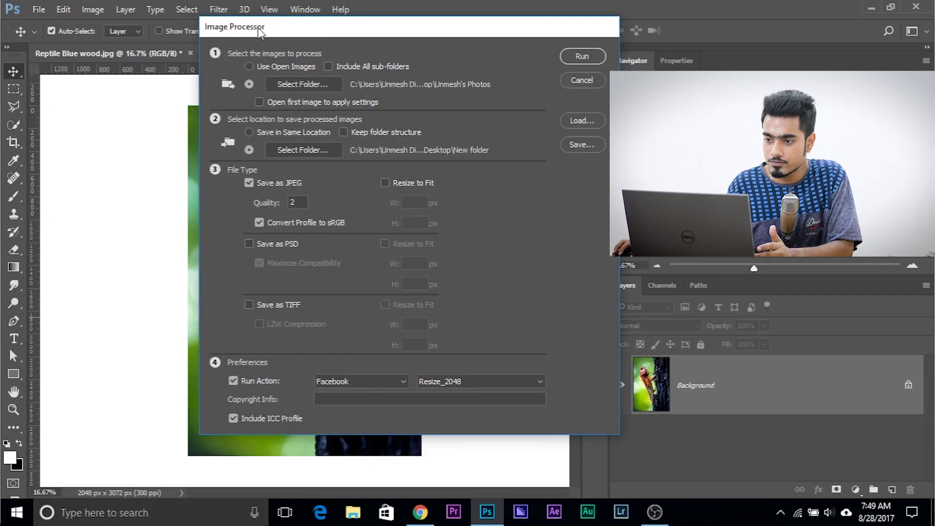
pyautogui.moveTo(257, 30); pyautogui.dragTo(245, 63)
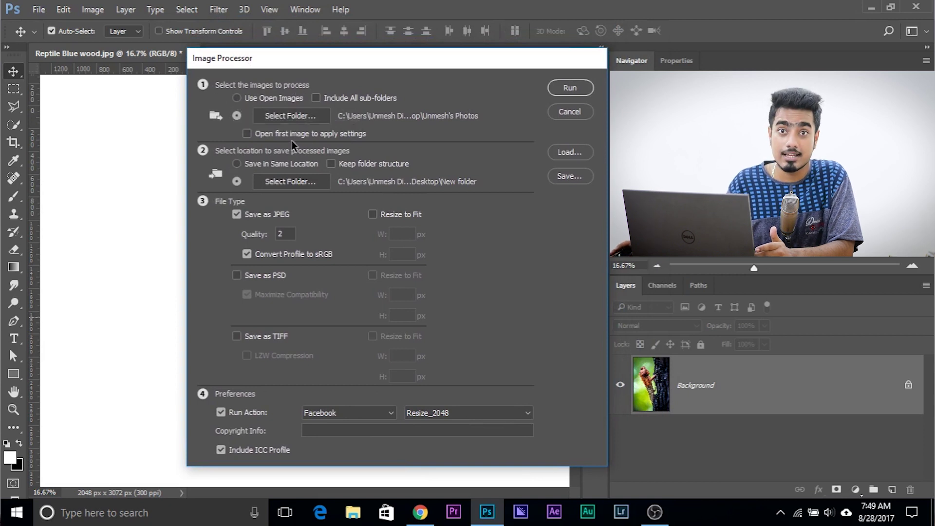
# Step: Set the Image Processor's source folder to the Photos folder on the desktop
pyautogui.click(293, 116)
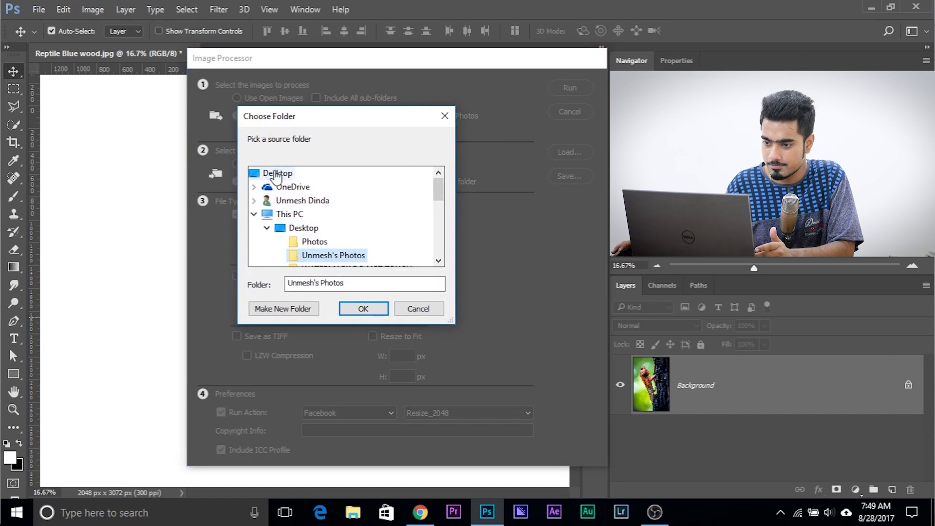
pyautogui.click(275, 173)
pyautogui.scroll(-1, 437, 192)
pyautogui.click(314, 200)
pyautogui.click(364, 308)
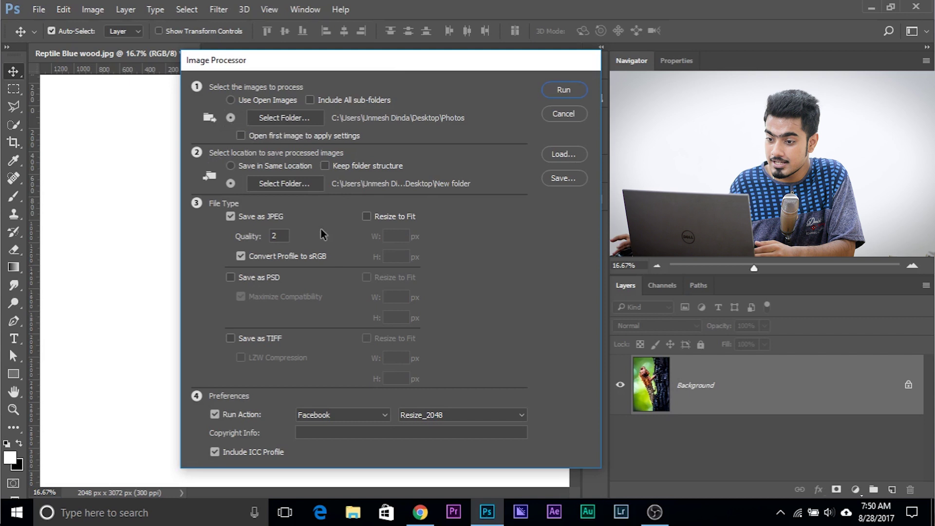
# Step: Create a desktop folder named Facebook Uploads and set it as the destination for the processed images
pyautogui.click(309, 183)
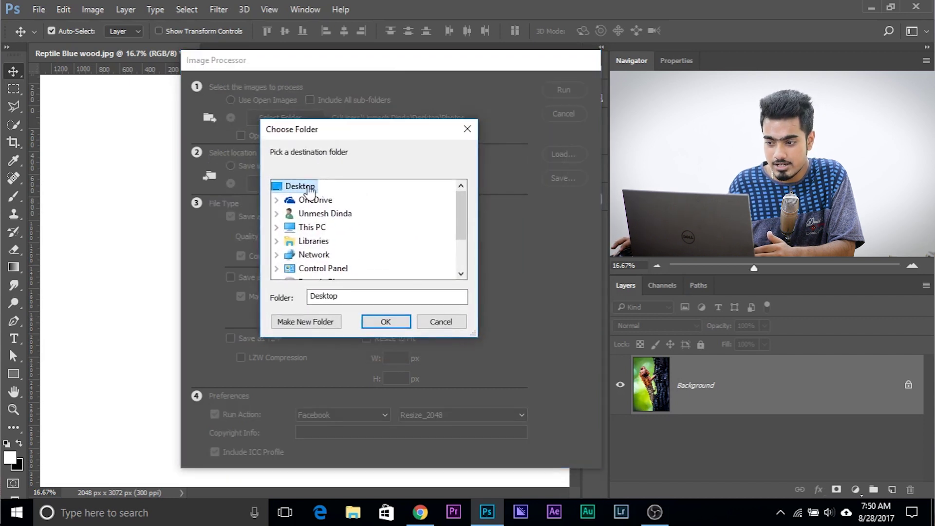
pyautogui.click(314, 325)
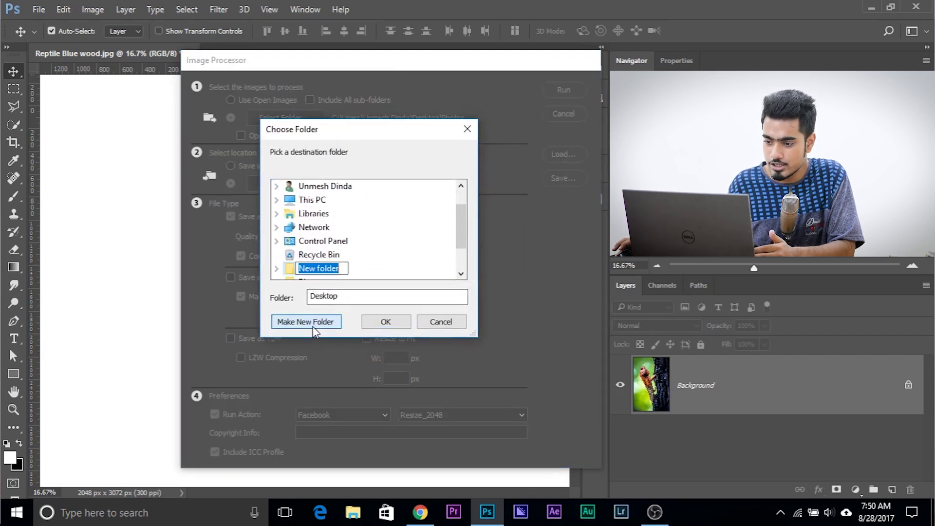
pyautogui.write('Faceb')
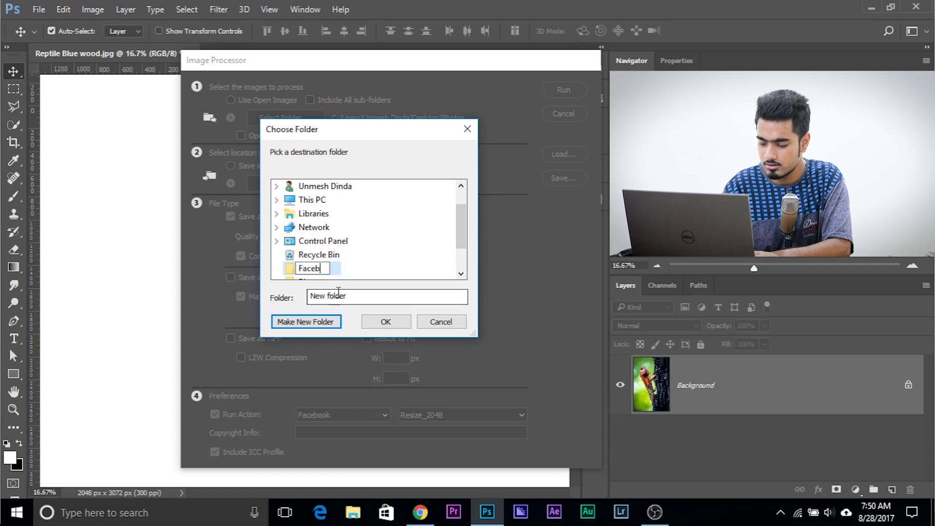
pyautogui.write('ook Uploads')
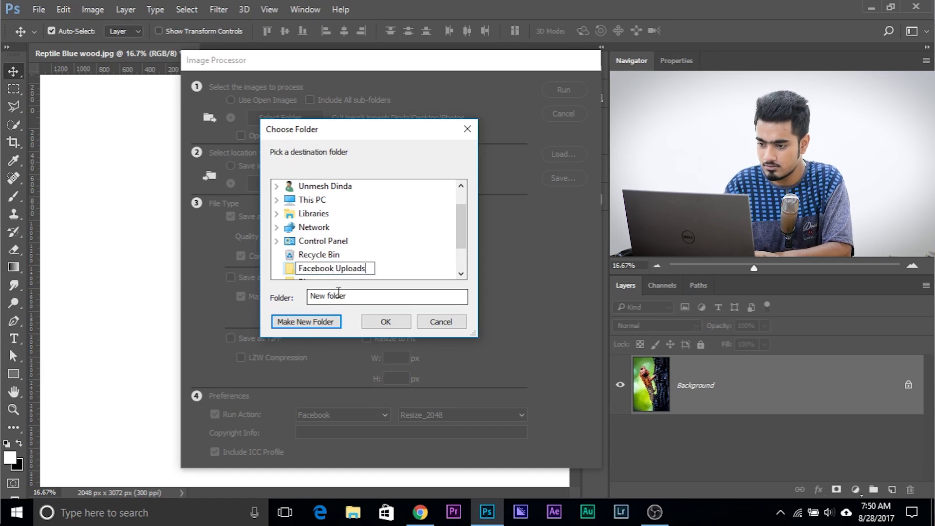
pyautogui.press('Return')
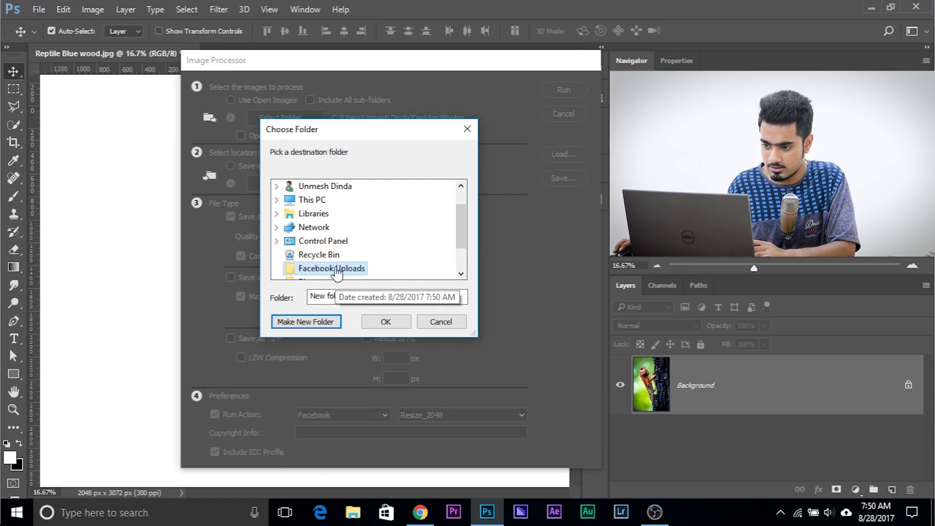
pyautogui.click(382, 322)
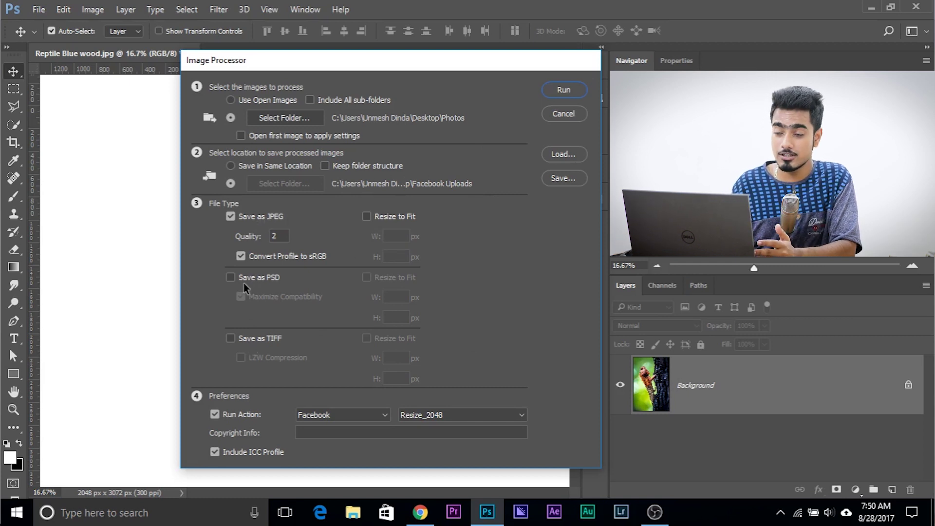
# Step: Keep saving as JPEG enabled for the processed images and set the JPEG quality to 8
pyautogui.click(230, 217)
pyautogui.click(231, 216)
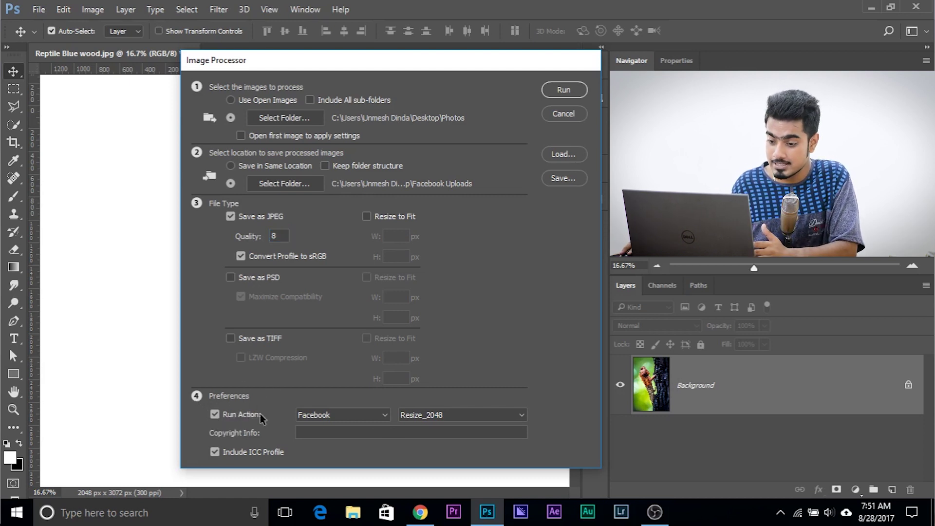
# Step: Choose the Master_Facebook action from the Facebook set as the action to apply, and run the Image Processor on the folder
pyautogui.click(323, 419)
pyautogui.click(331, 471)
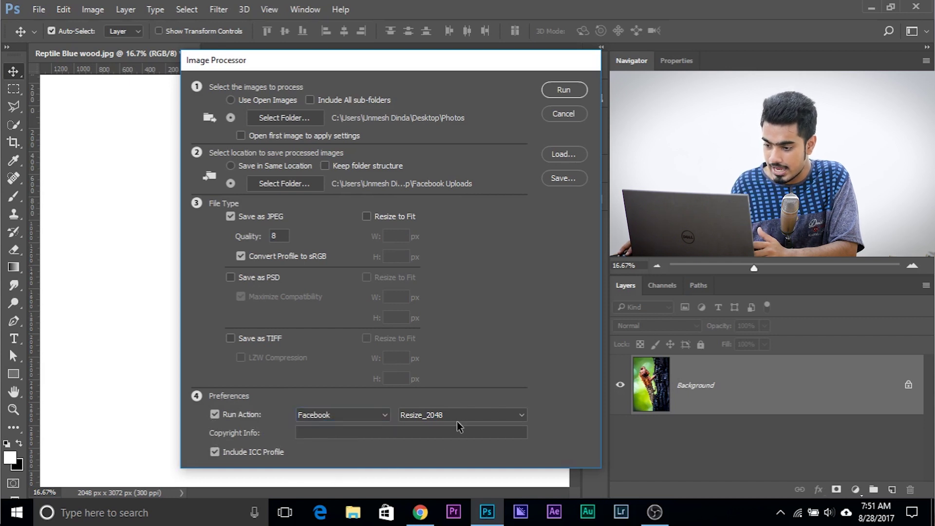
pyautogui.click(457, 422)
pyautogui.click(431, 475)
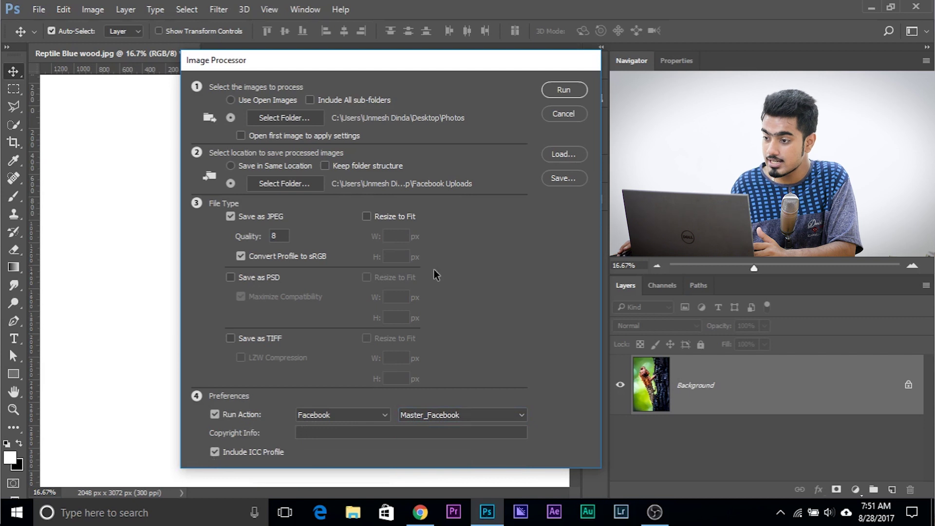
pyautogui.click(563, 90)
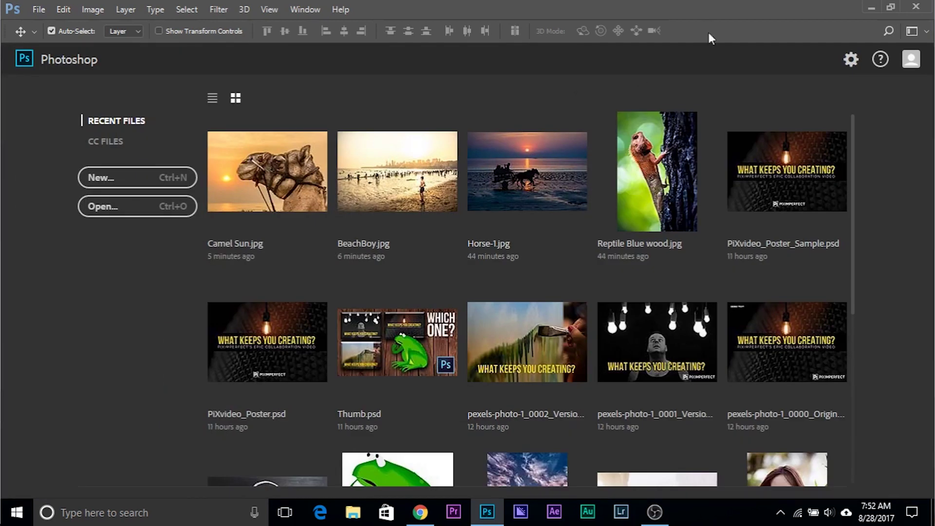
# Step: Minimize Photoshop and open the JPEG subfolder inside the desktop's Facebook Uploads folder
pyautogui.click(871, 7)
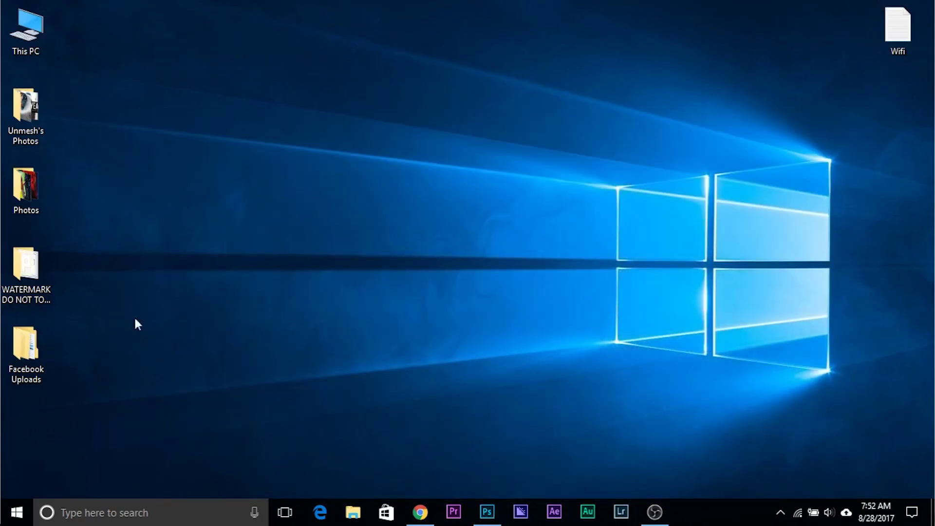
pyautogui.doubleClick(27, 351)
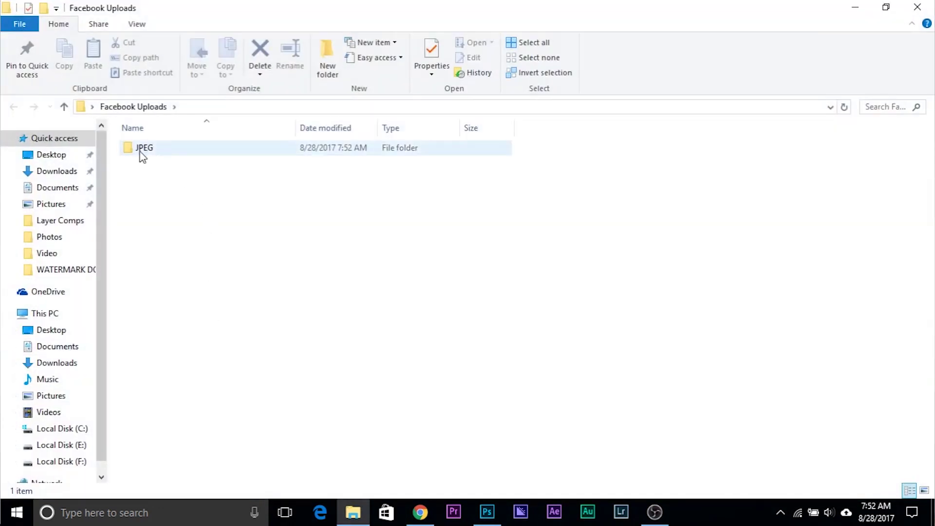
pyautogui.doubleClick(141, 151)
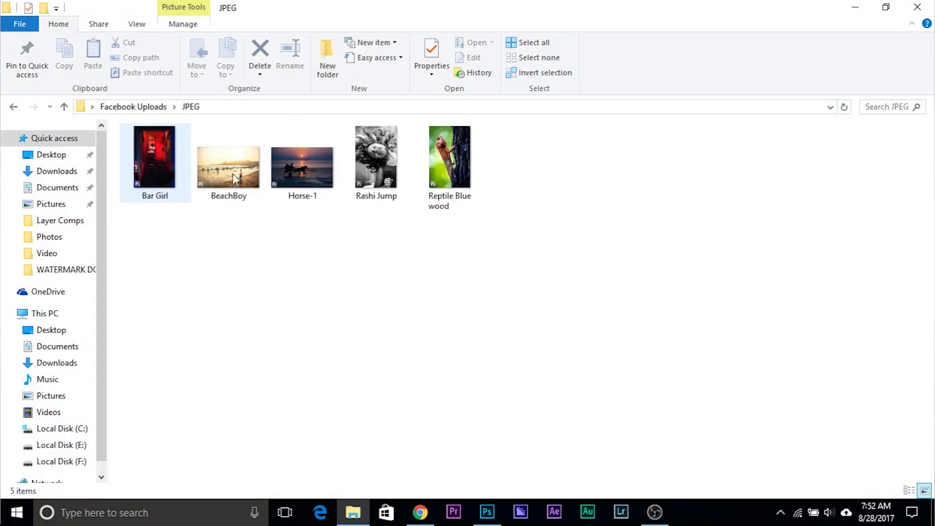
# Step: View the processed photos one after another, starting with Bar Girl, to check the logo watermark on each
pyautogui.doubleClick(151, 163)
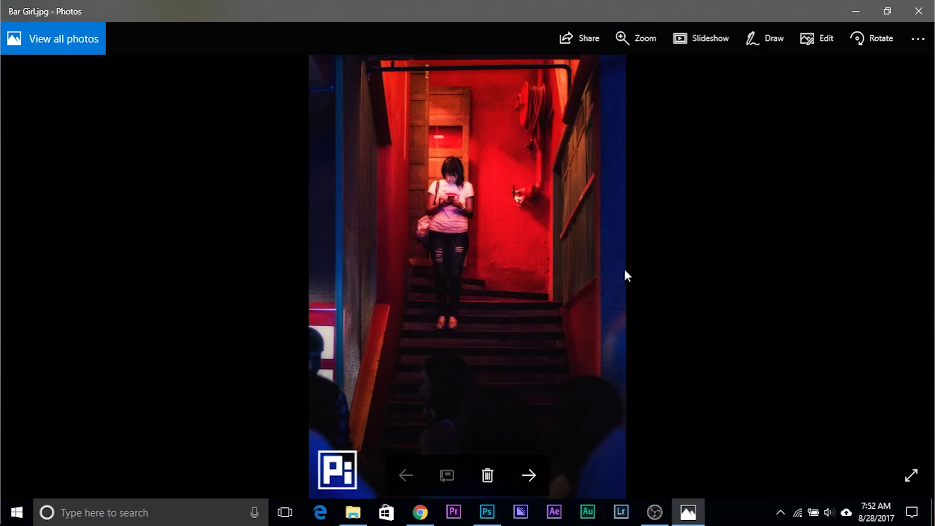
pyautogui.click(527, 475)
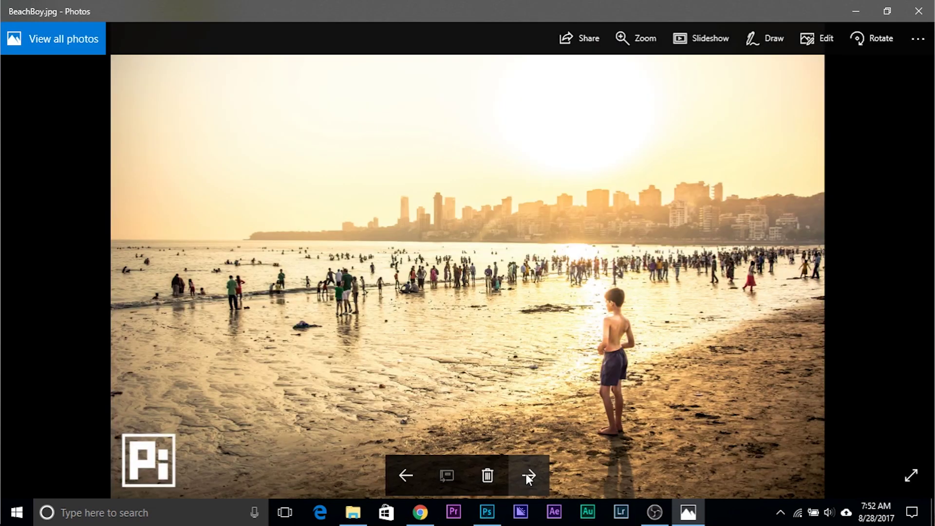
pyautogui.click(527, 475)
pyautogui.click(526, 475)
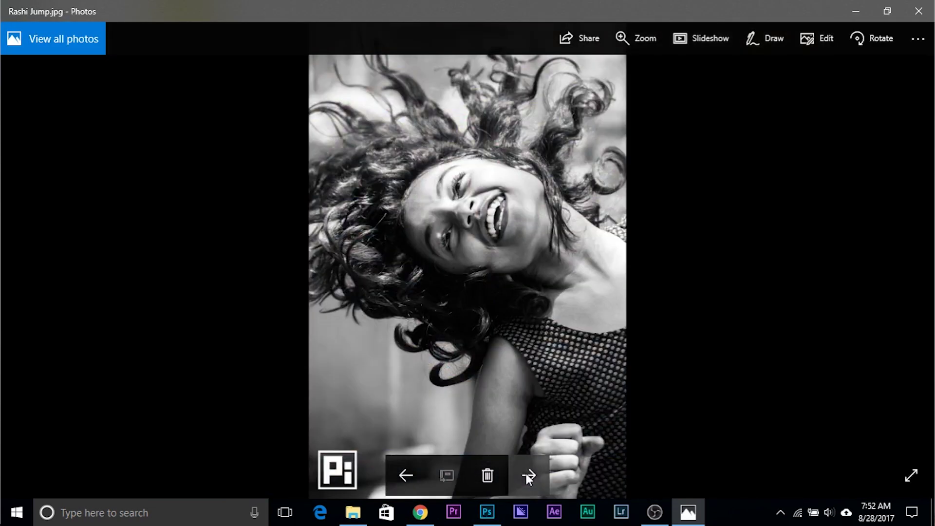
pyautogui.click(527, 475)
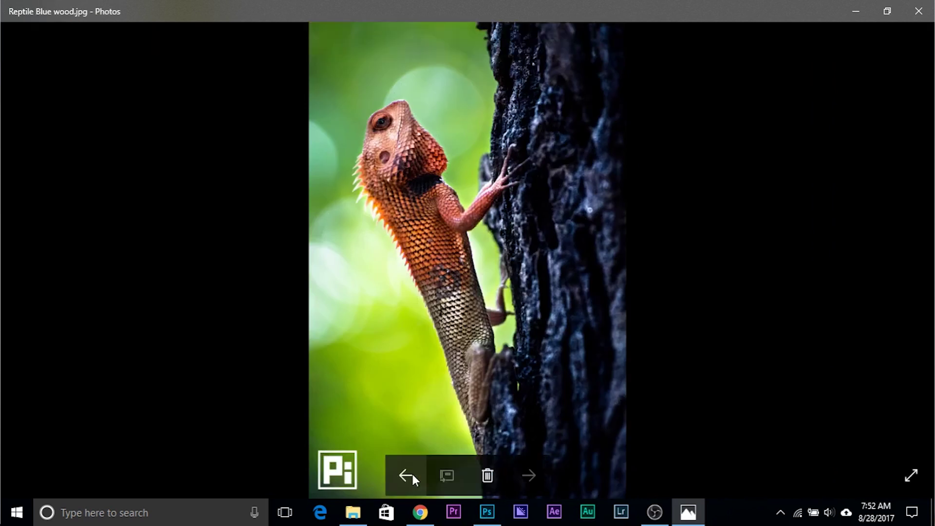
pyautogui.click(409, 473)
pyautogui.click(409, 473)
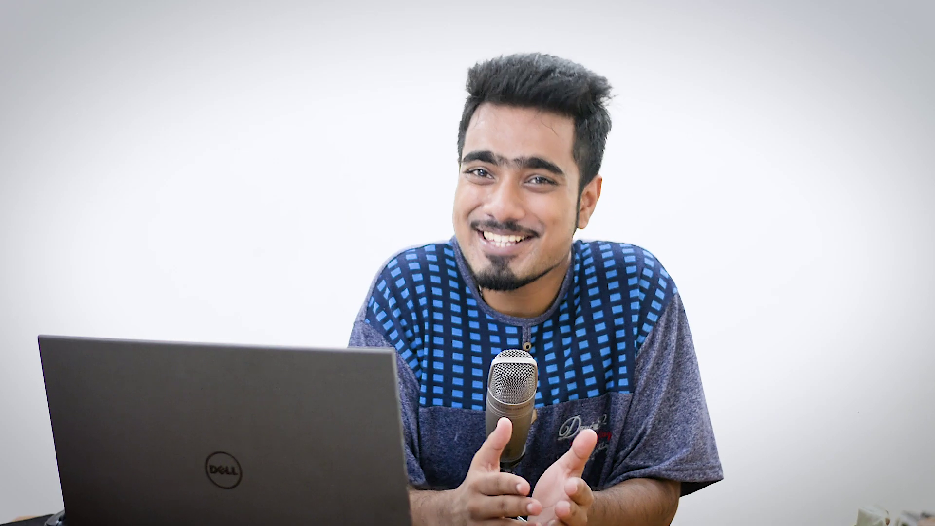